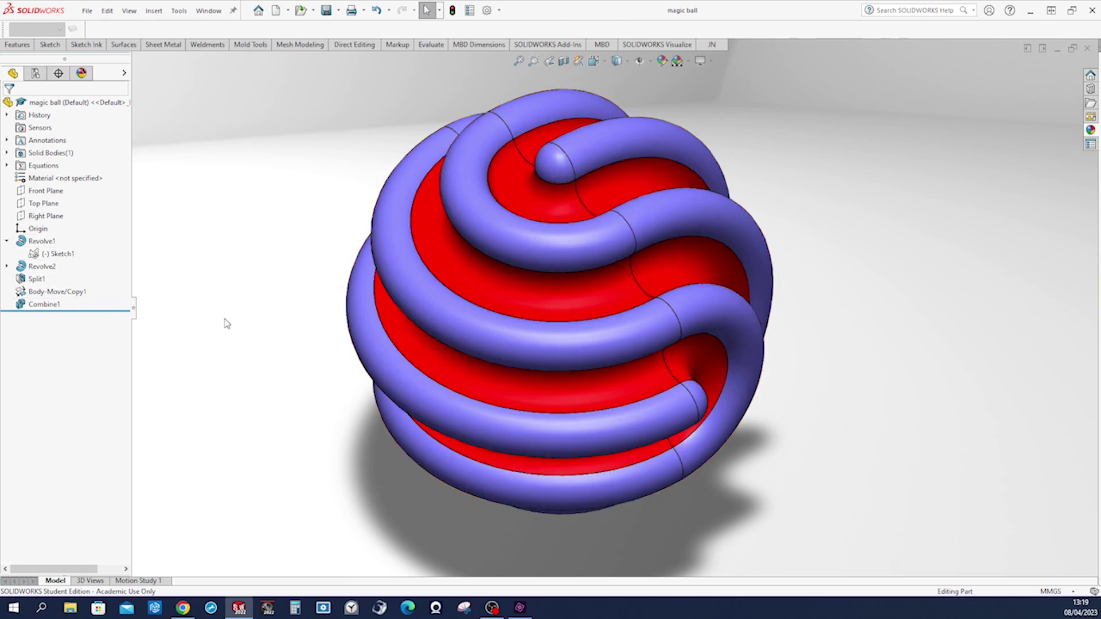
# - Examine the finished magic ball model from the front, left, top and isometric views
pyautogui.hotkey('ctrl', '1')
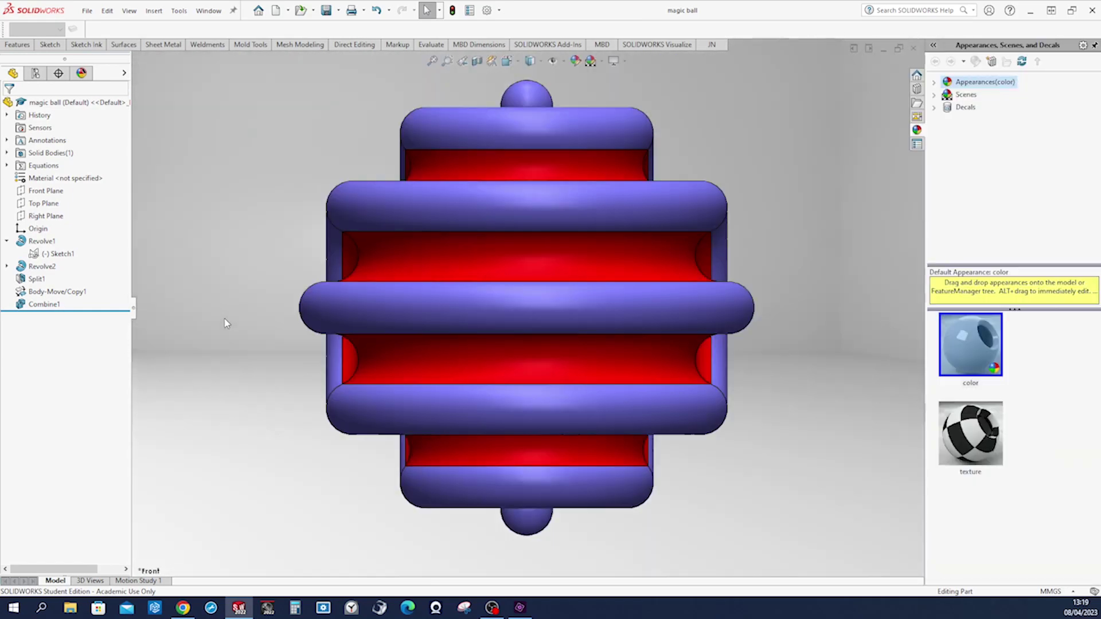
pyautogui.hotkey('ctrl', '3')
pyautogui.hotkey('ctrl', '5')
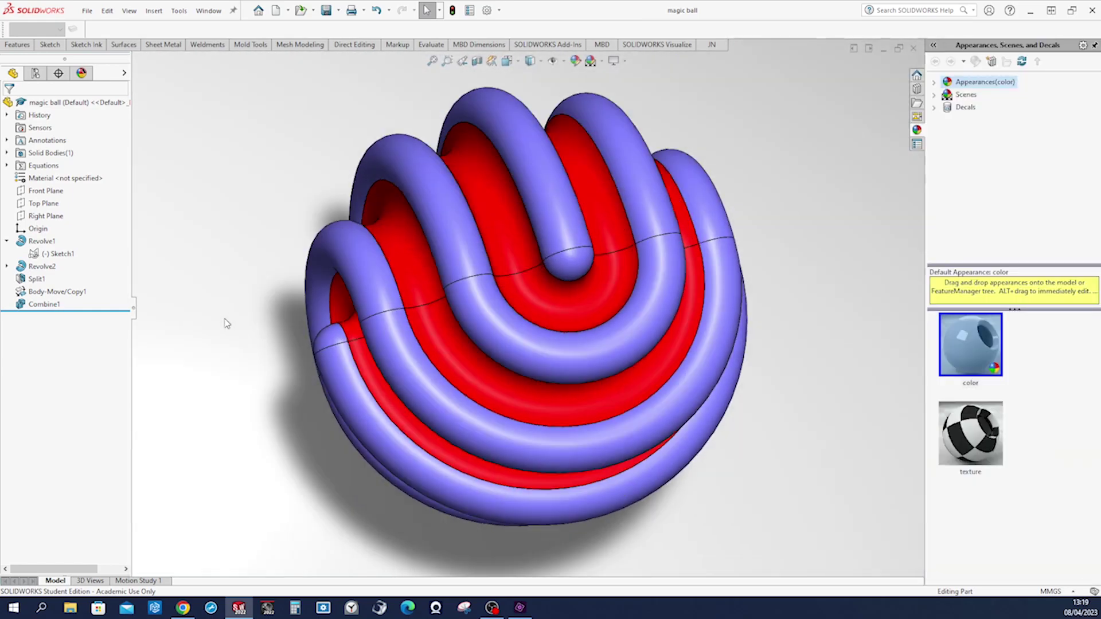
pyautogui.hotkey('ctrl', '7')
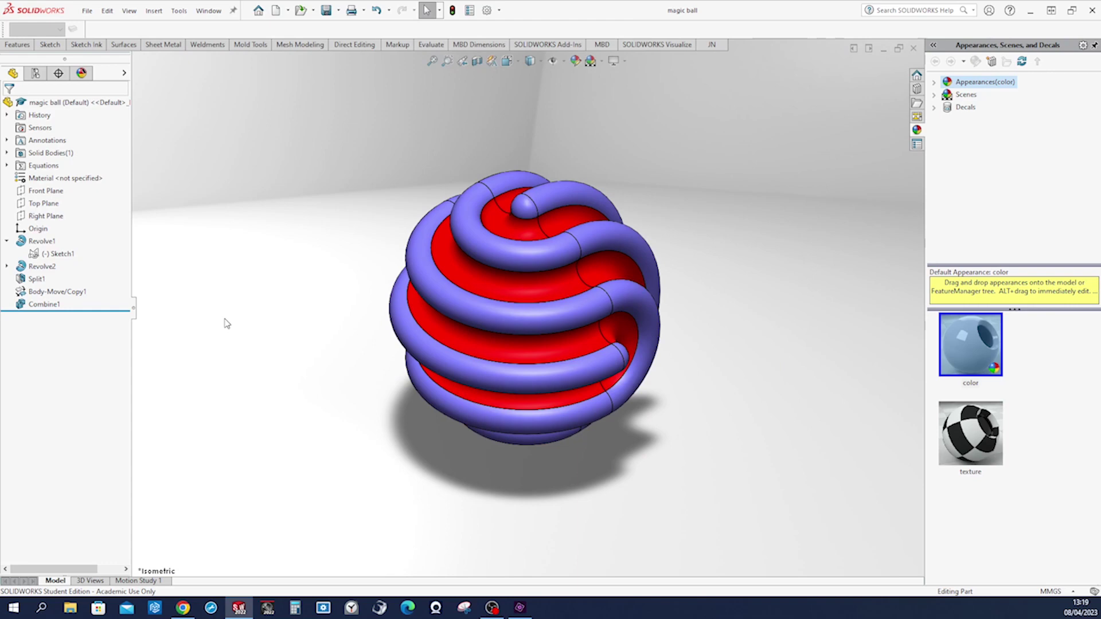
# - Create a new part document and start a sketch on the Front Plane
pyautogui.click(276, 11)
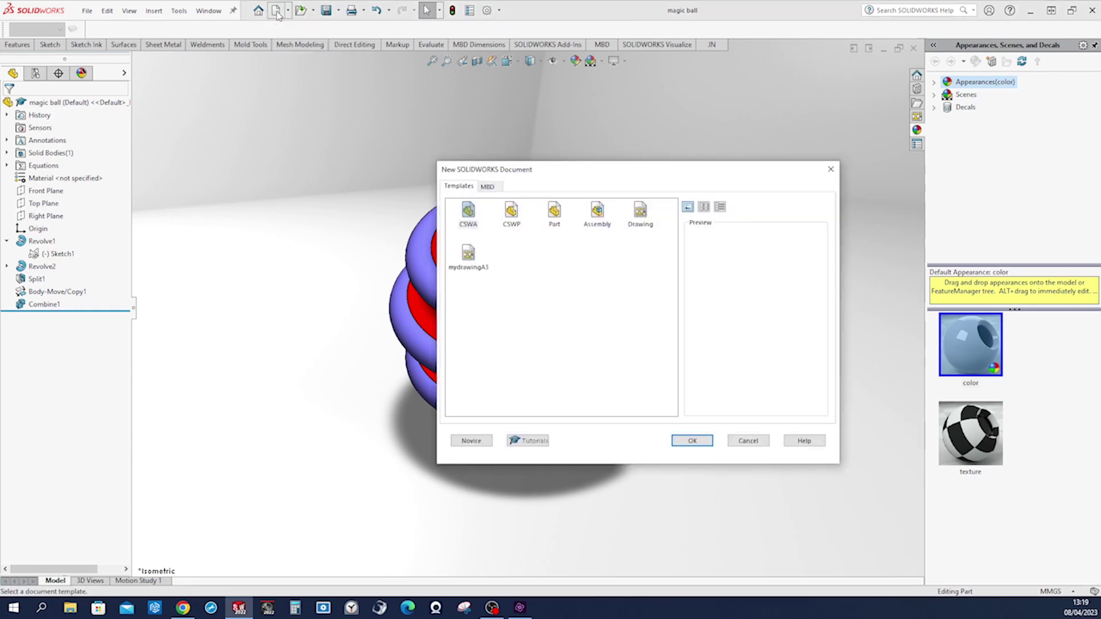
pyautogui.click(678, 441)
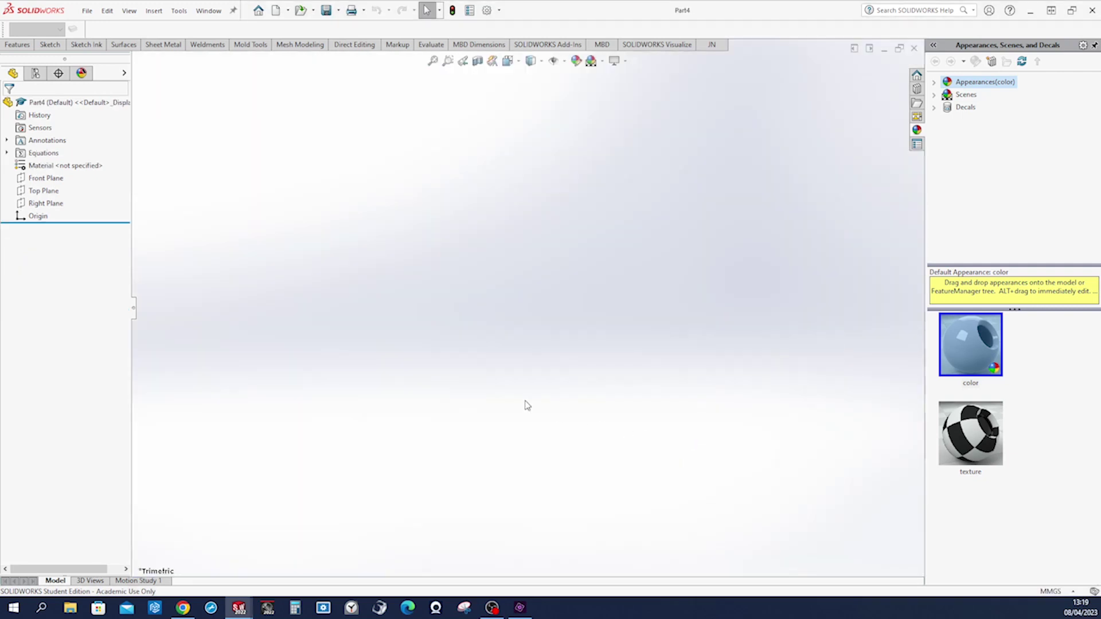
pyautogui.press('s')
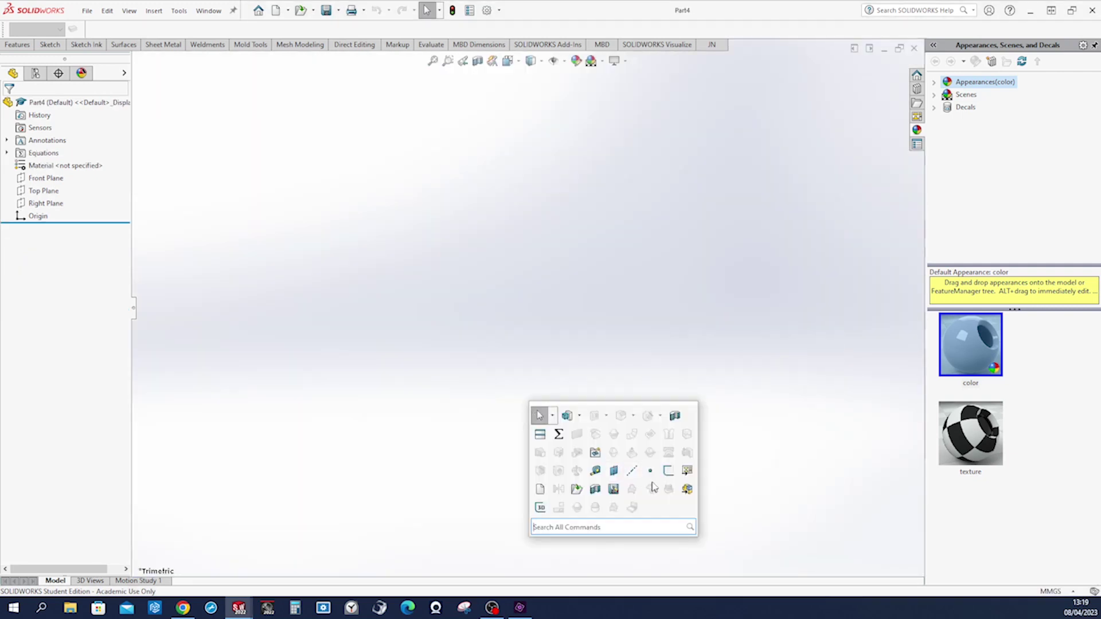
pyautogui.click(668, 470)
pyautogui.click(417, 166)
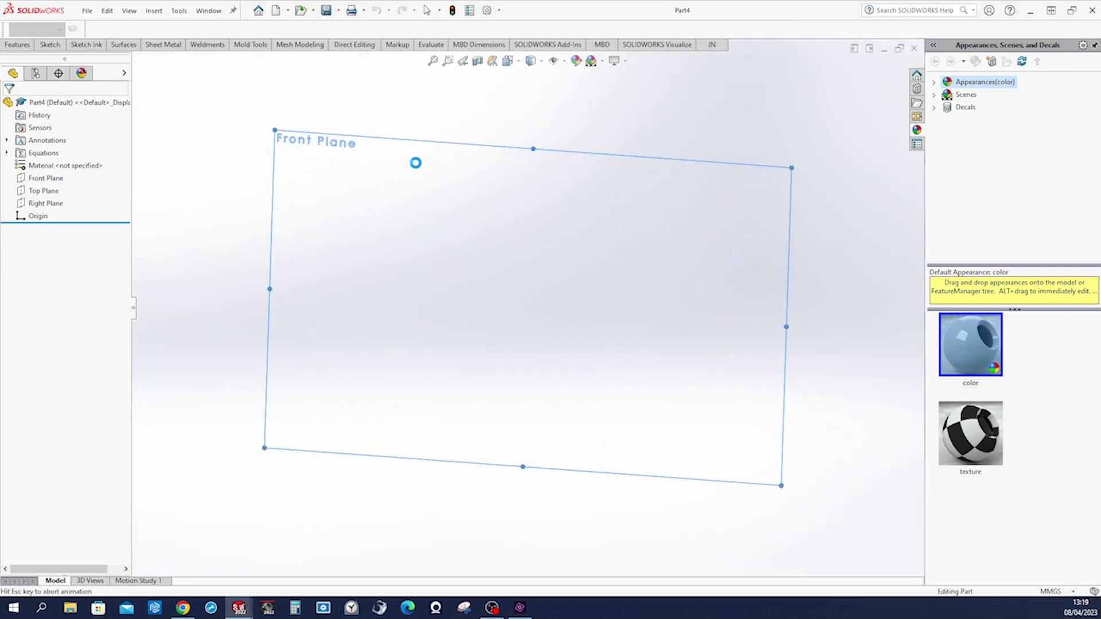
# - Sketch a circle centred on the origin and dimension its diameter to 222 mm
pyautogui.moveTo(423, 223)
pyautogui.mouseDown(button='right')
pyautogui.moveTo(422, 235)
pyautogui.moveTo(480, 226)
pyautogui.mouseUp(button='right')
pyautogui.click(528, 307)
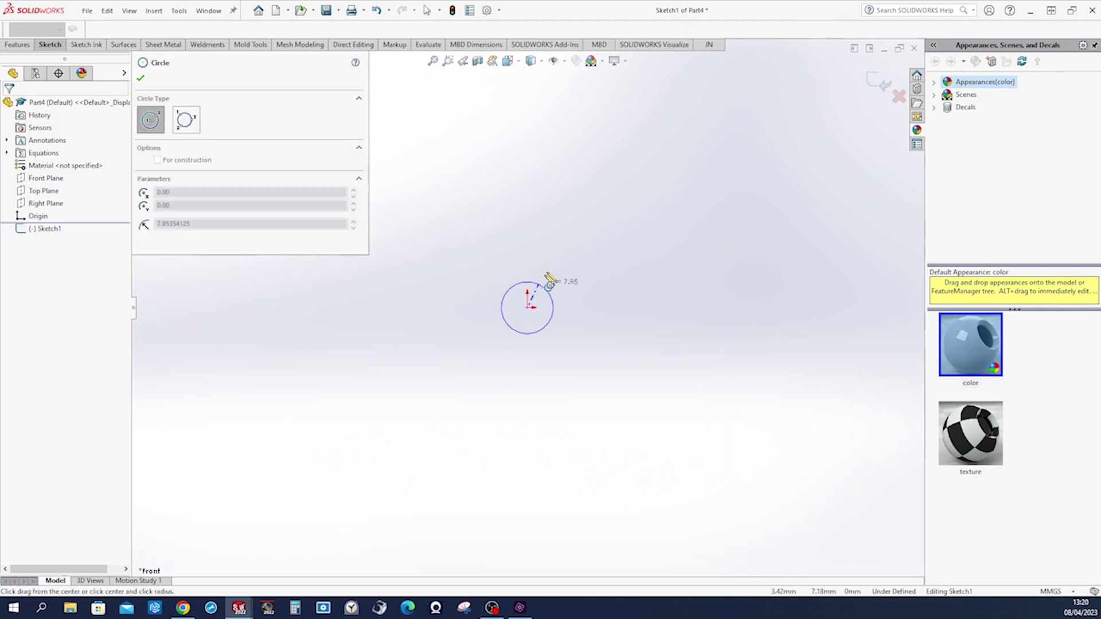
pyautogui.click(627, 184)
pyautogui.moveTo(748, 307); pyautogui.dragTo(745, 252, button='right')
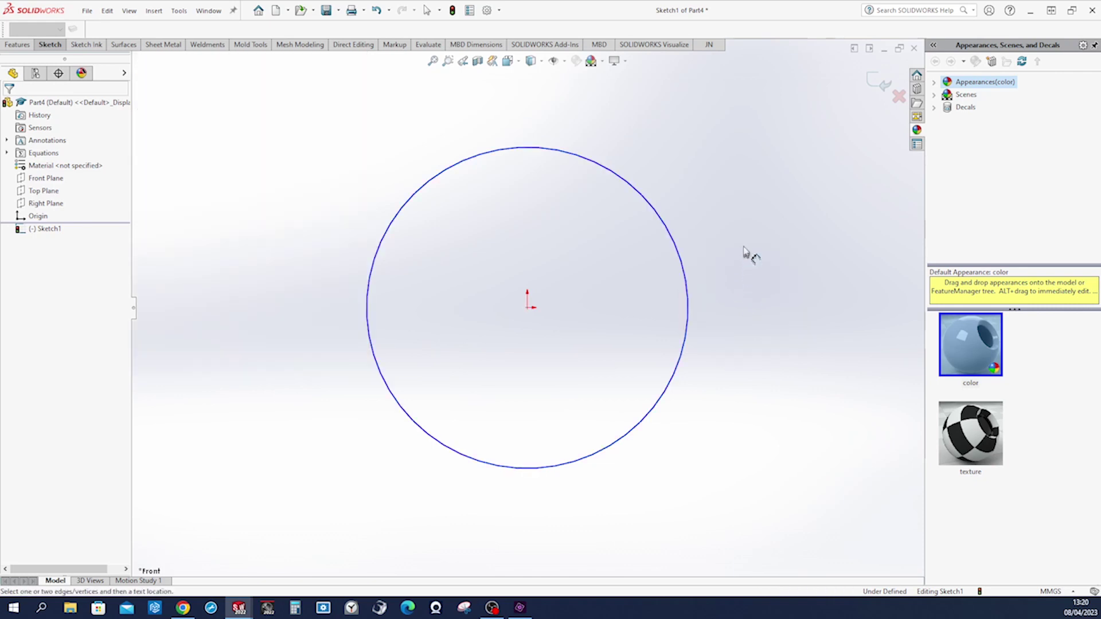
pyautogui.click(691, 279)
pyautogui.click(703, 267)
pyautogui.write('222')
pyautogui.press('Return')
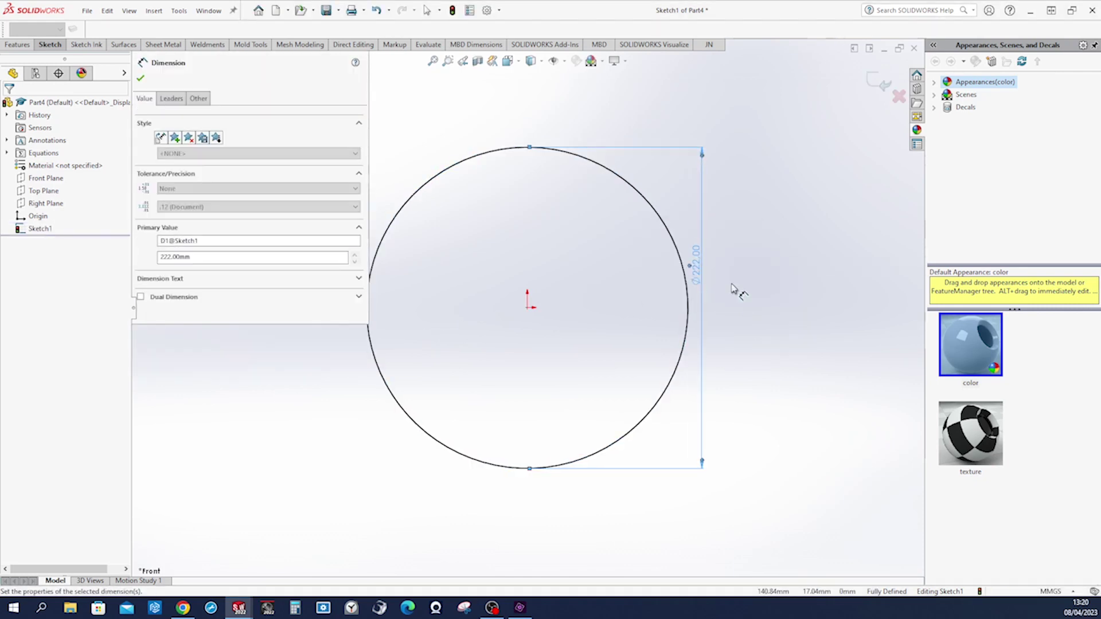
# - Sketch a circle of about 21 mm radius at the large circle's top quadrant, with centerlines between its centre and the origin and from the origin to its left side
pyautogui.moveTo(745, 265); pyautogui.dragTo(800, 266, button='right')
pyautogui.moveTo(528, 148); pyautogui.dragTo(543, 176)
pyautogui.moveTo(775, 195); pyautogui.dragTo(758, 208, button='right')
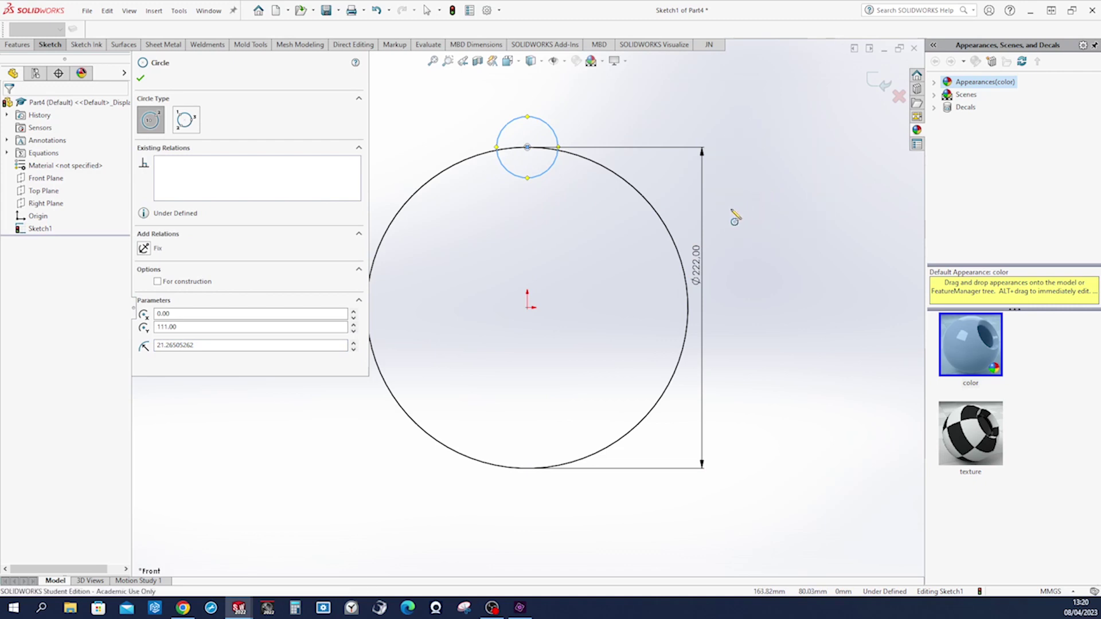
pyautogui.click(527, 148)
pyautogui.click(528, 308)
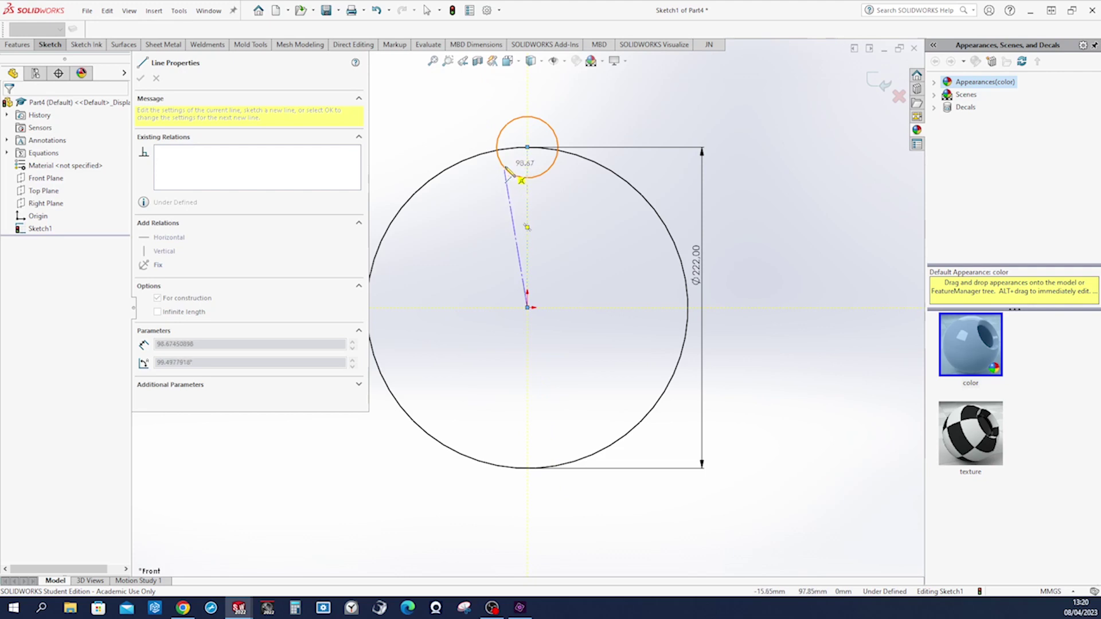
pyautogui.click(504, 167)
pyautogui.press('Escape')
# - Make the slanted centerline tangent to the small circle
pyautogui.click(510, 205)
pyautogui.keyDown('ctrl'); pyautogui.click(517, 178); pyautogui.keyUp('ctrl')
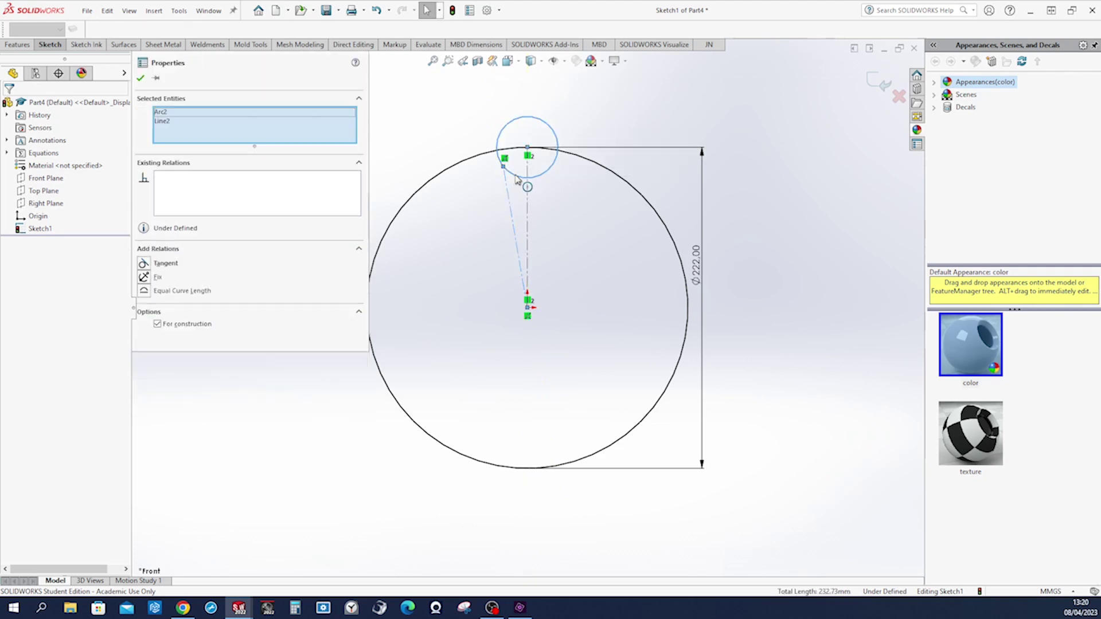
pyautogui.click(549, 125)
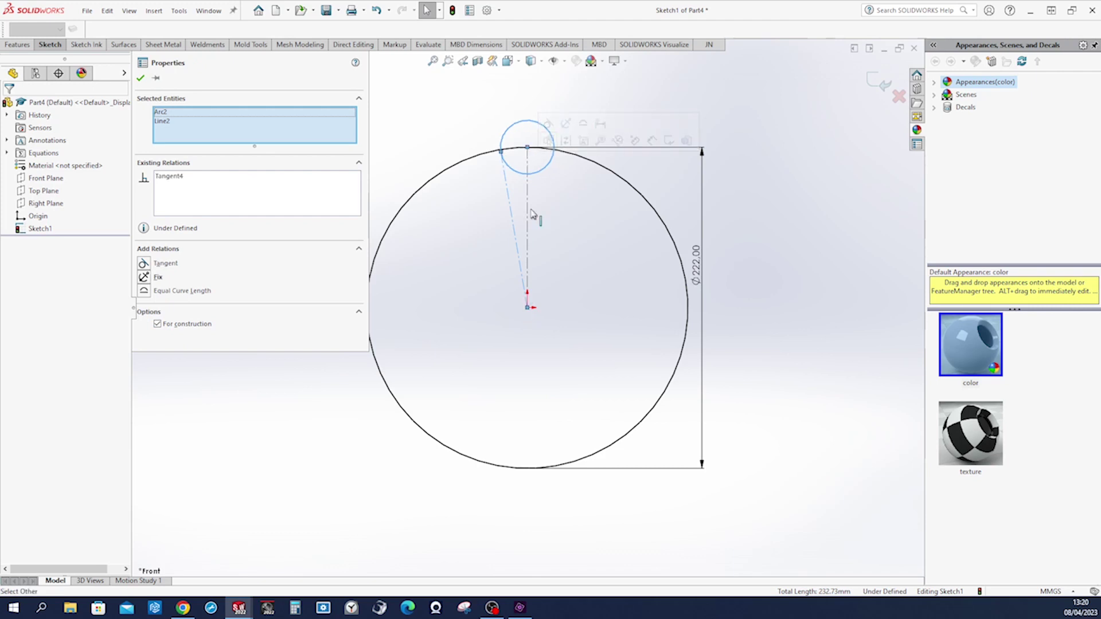
pyautogui.click(743, 229)
# - Dimension the angle between the vertical and slanted centerlines as 360/48 degrees
pyautogui.moveTo(755, 219); pyautogui.dragTo(758, 172, button='right')
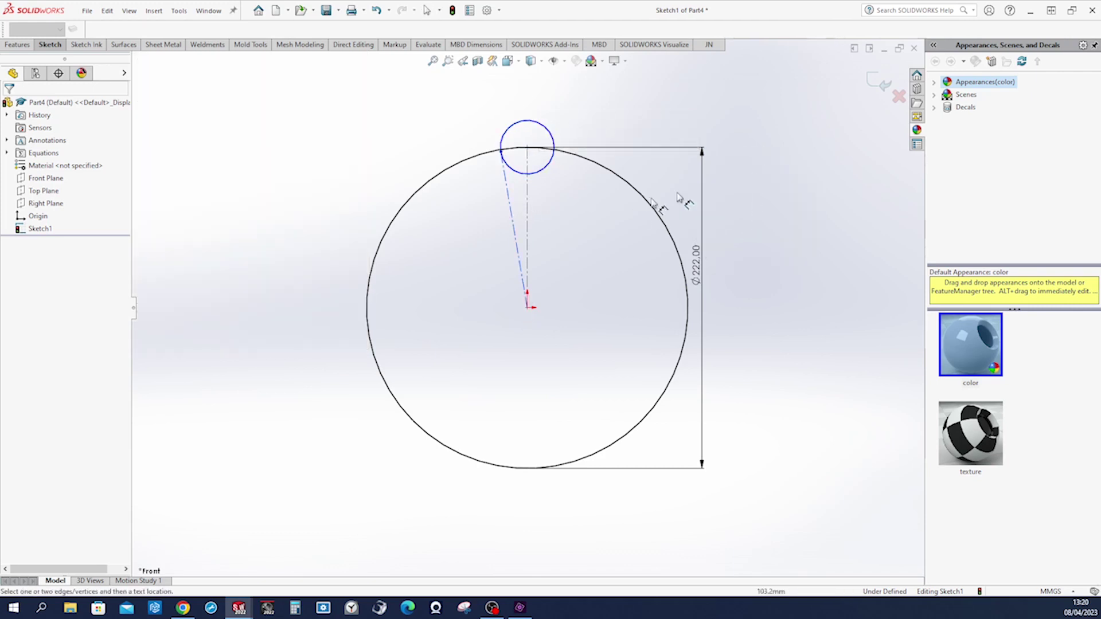
pyautogui.click(528, 245)
pyautogui.click(517, 246)
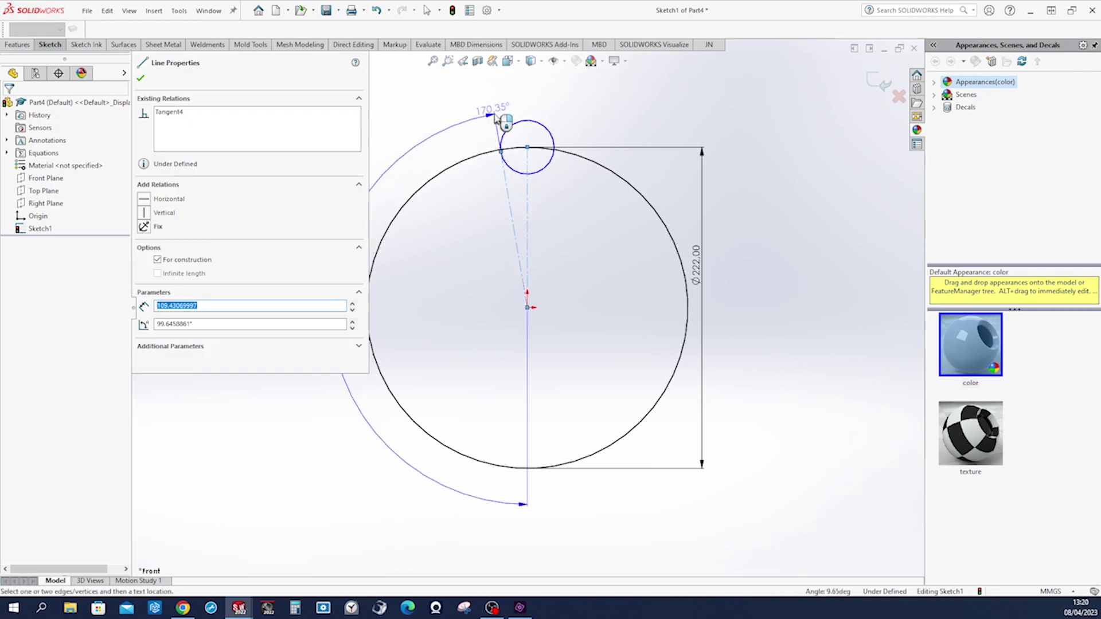
pyautogui.click(516, 113)
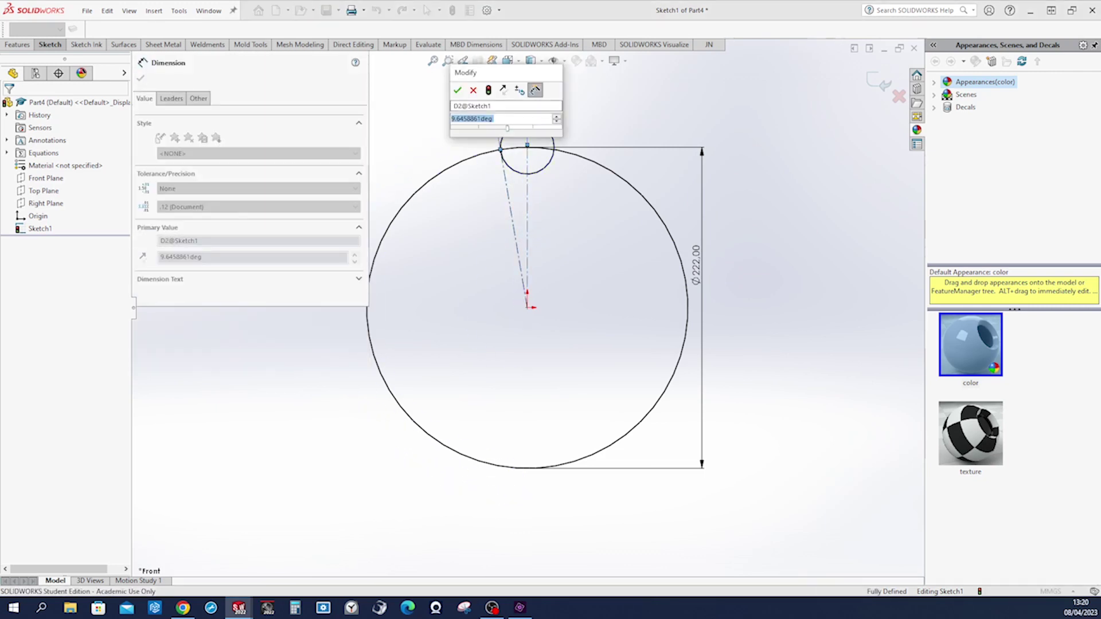
pyautogui.write('360')
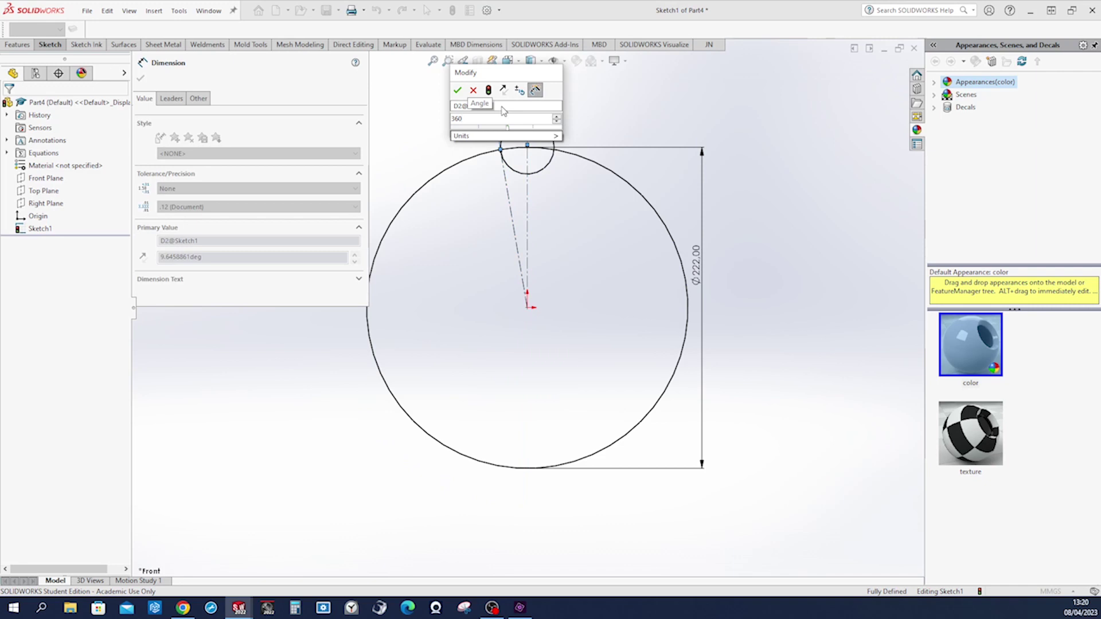
pyautogui.write('/')
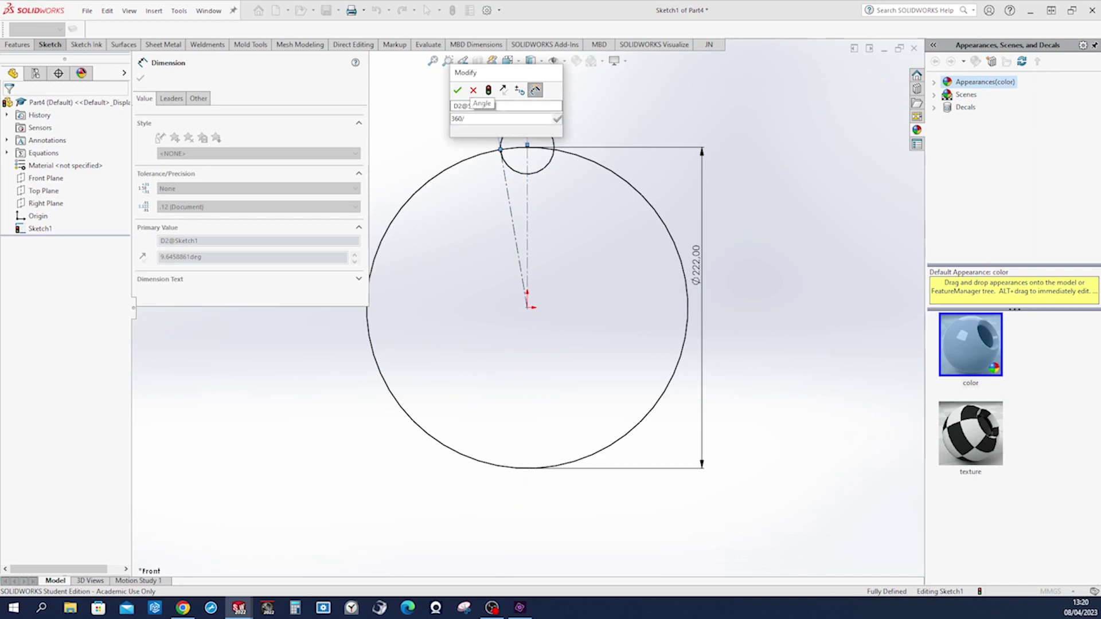
pyautogui.write('4')
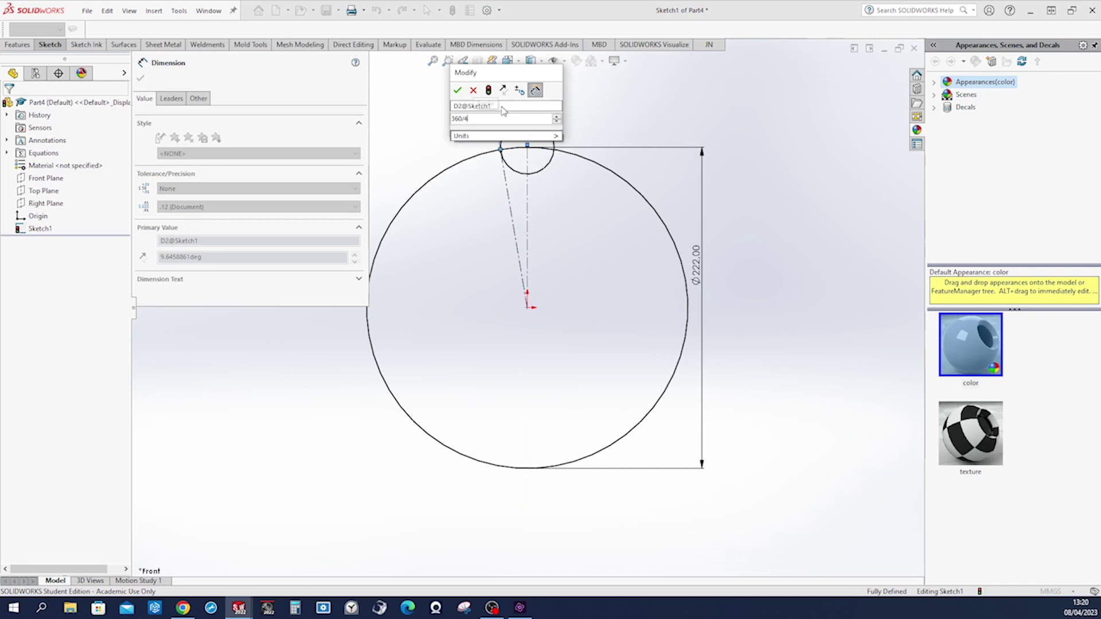
pyautogui.write('8')
pyautogui.press('Return')
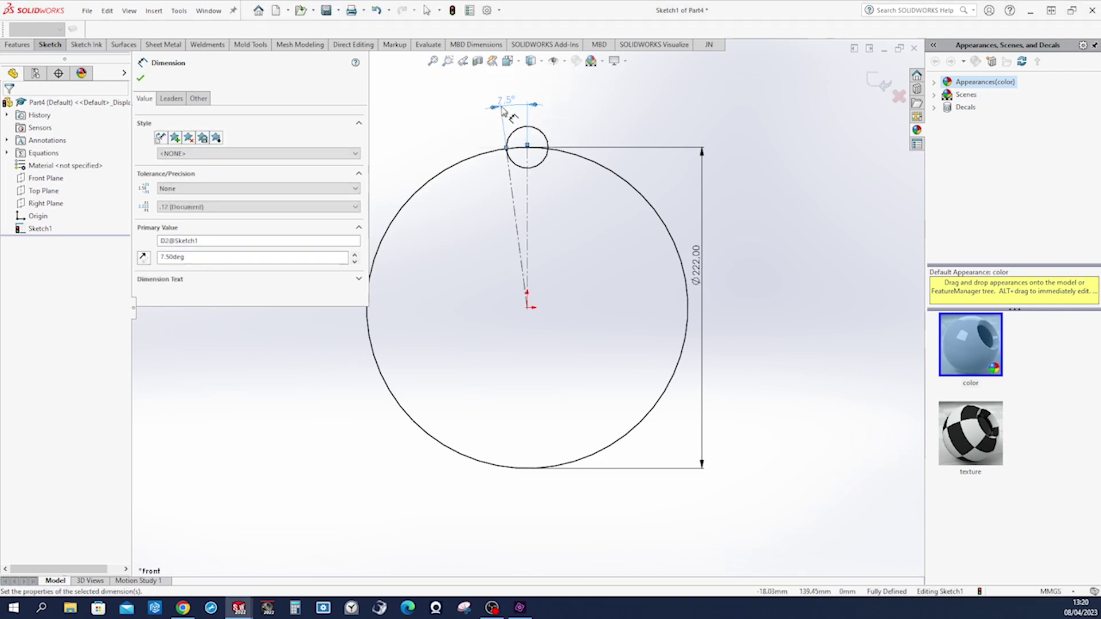
pyautogui.click(140, 79)
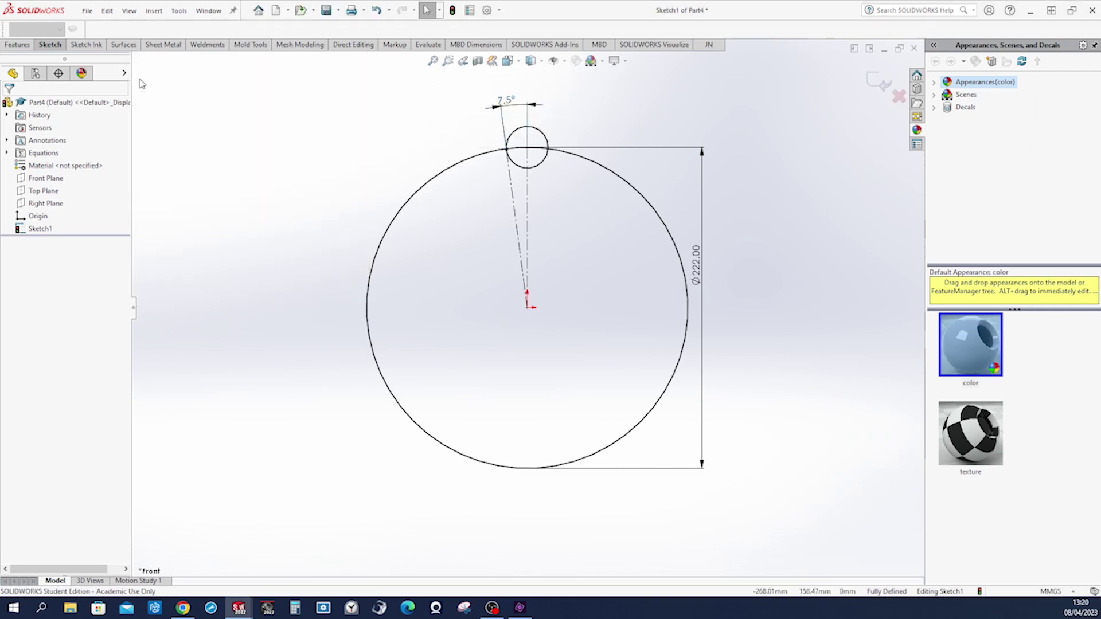
# - Create a circular sketch pattern of the small circle around the origin with 24 equally spaced instances over 360 degrees
pyautogui.click(53, 45)
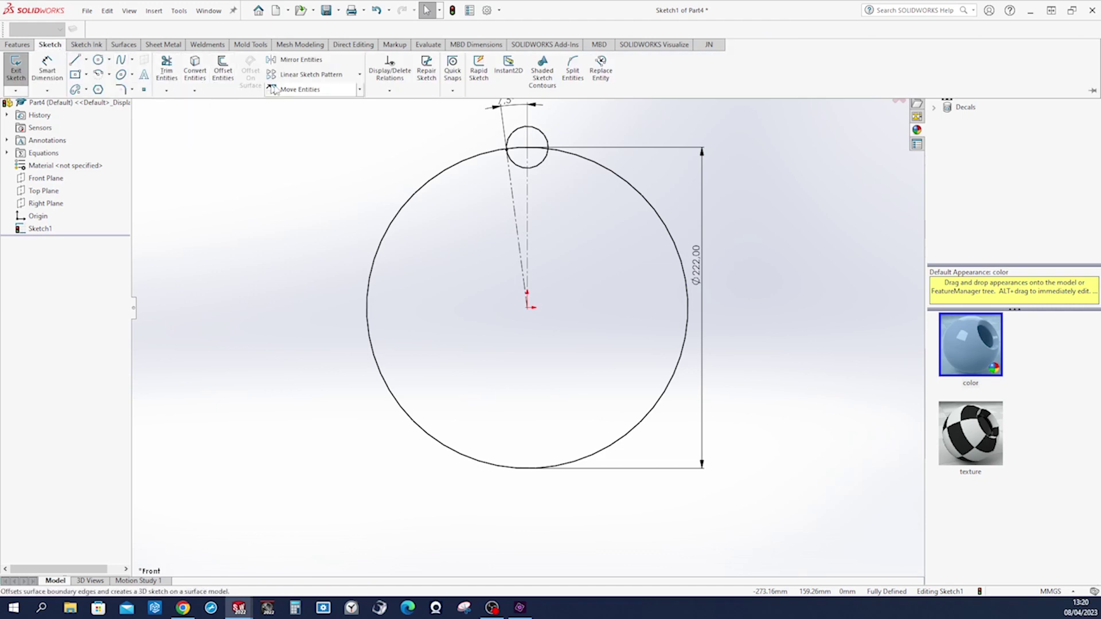
pyautogui.click(360, 75)
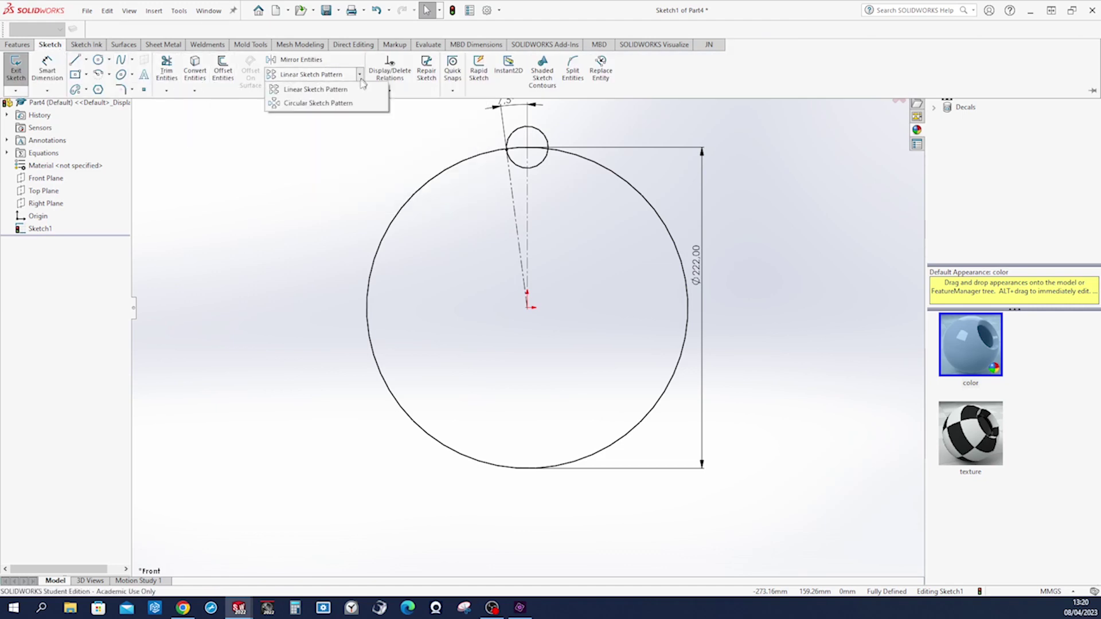
pyautogui.click(337, 103)
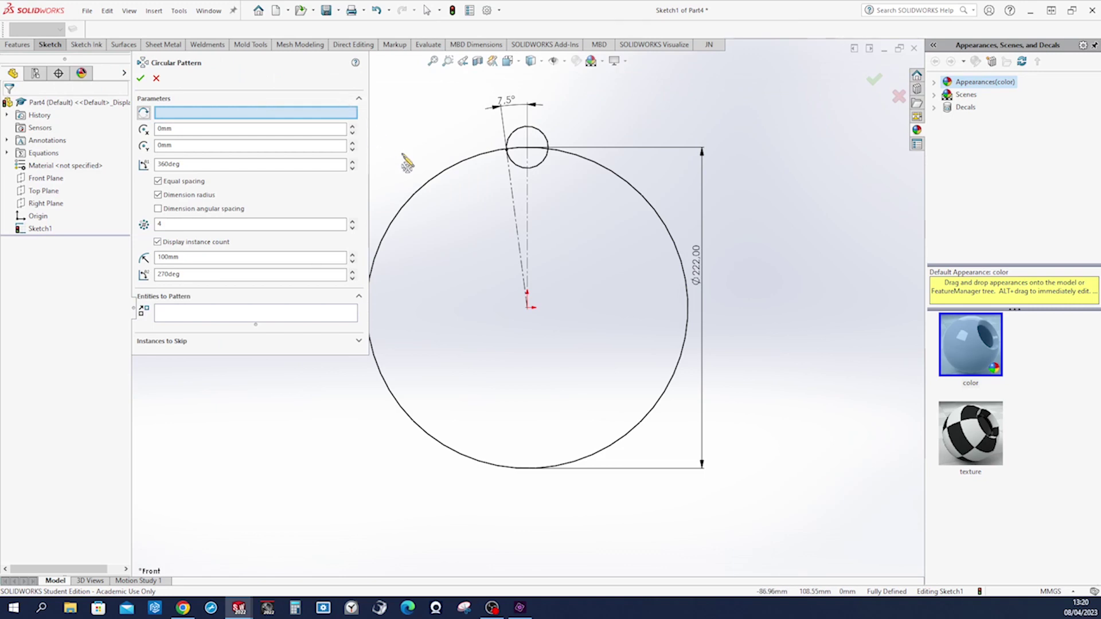
pyautogui.click(304, 316)
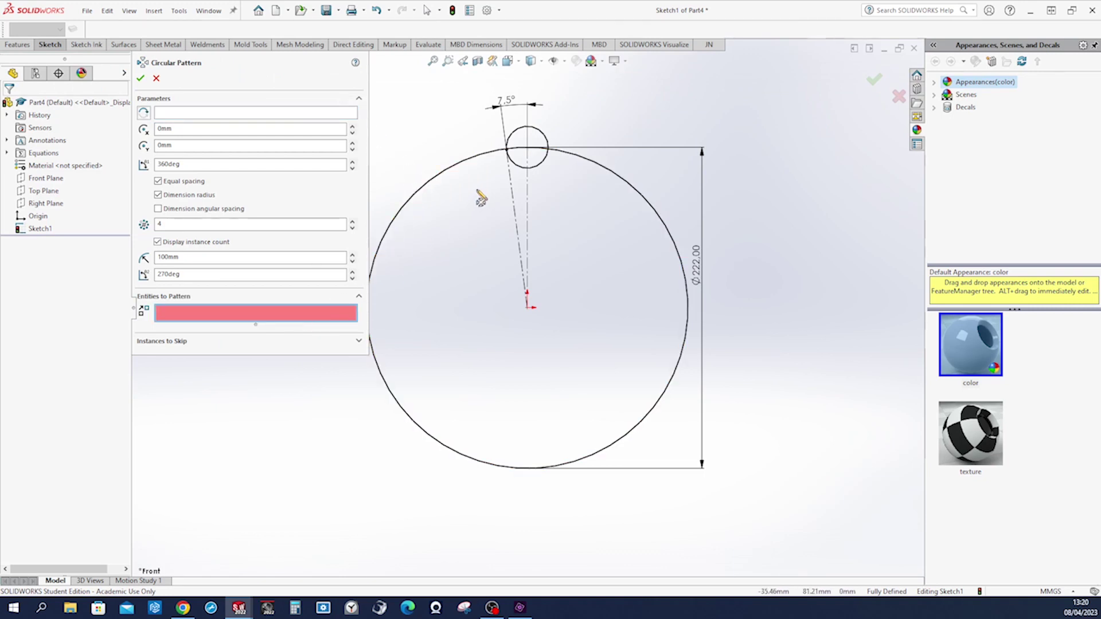
pyautogui.click(542, 161)
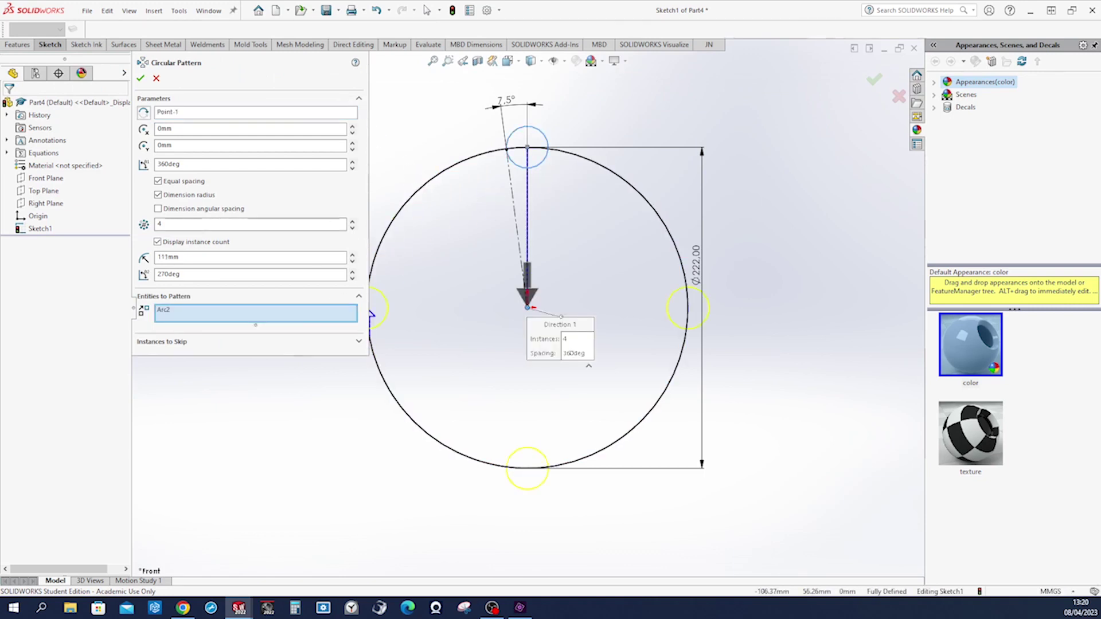
pyautogui.click(159, 224)
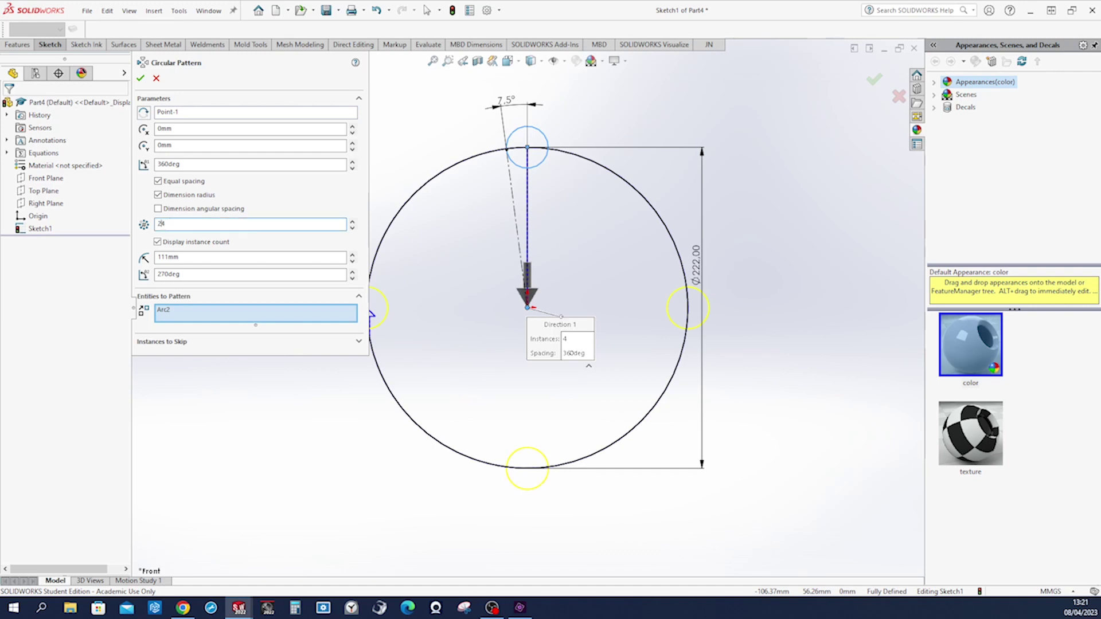
pyautogui.click(140, 78)
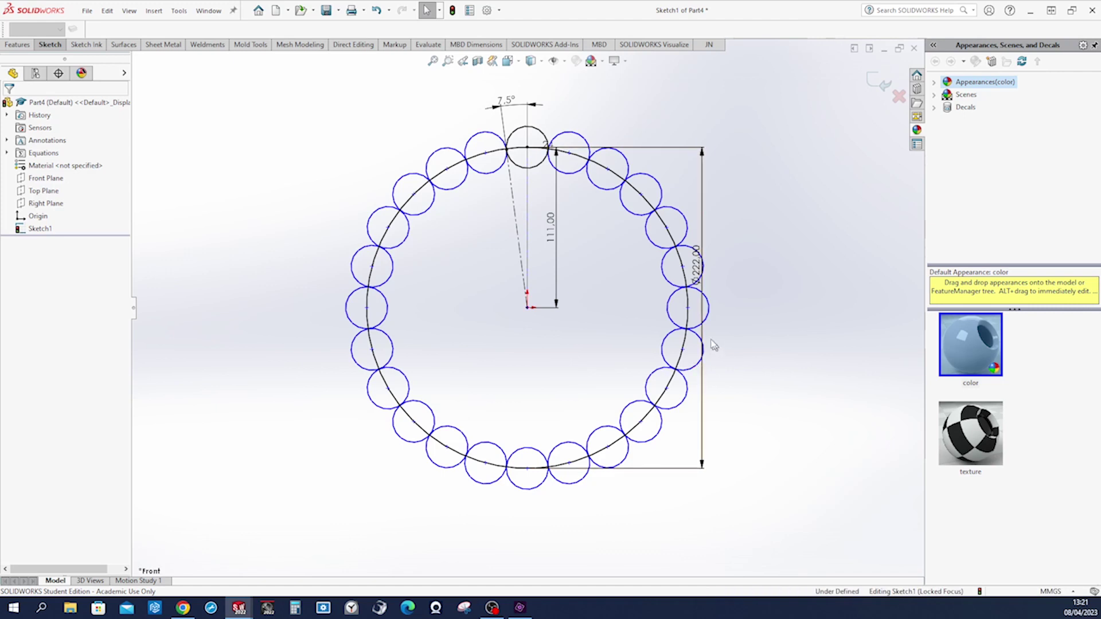
# - Add a horizontal relation between the origin and the centre of the rightmost patterned circle
pyautogui.click(688, 308)
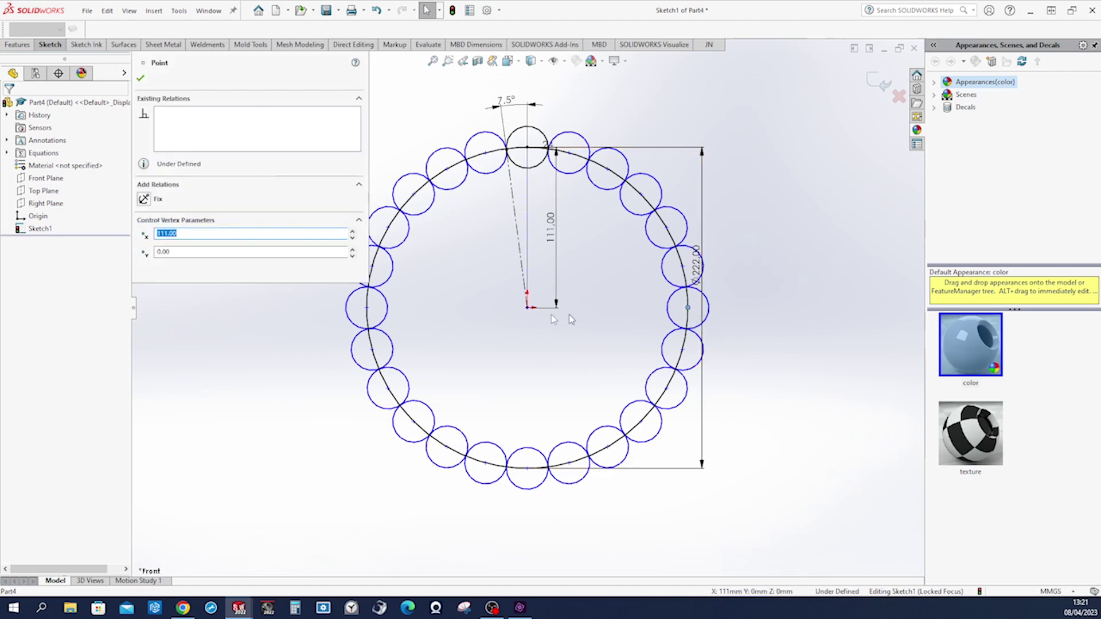
pyautogui.keyDown('ctrl'); pyautogui.click(527, 308); pyautogui.keyUp('ctrl')
pyautogui.click(559, 260)
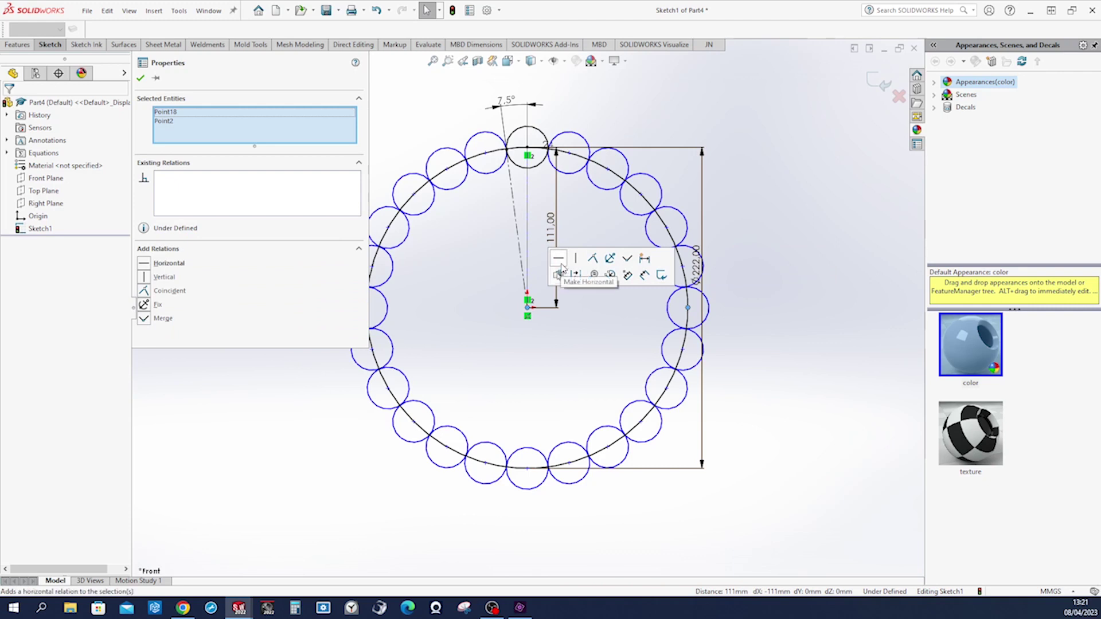
pyautogui.click(140, 79)
# - Draw a vertical line about 251 mm long from the topmost small circle's upper quadrant to the bottommost small circle's lower quadrant
pyautogui.moveTo(277, 135); pyautogui.dragTo(232, 115, button='right')
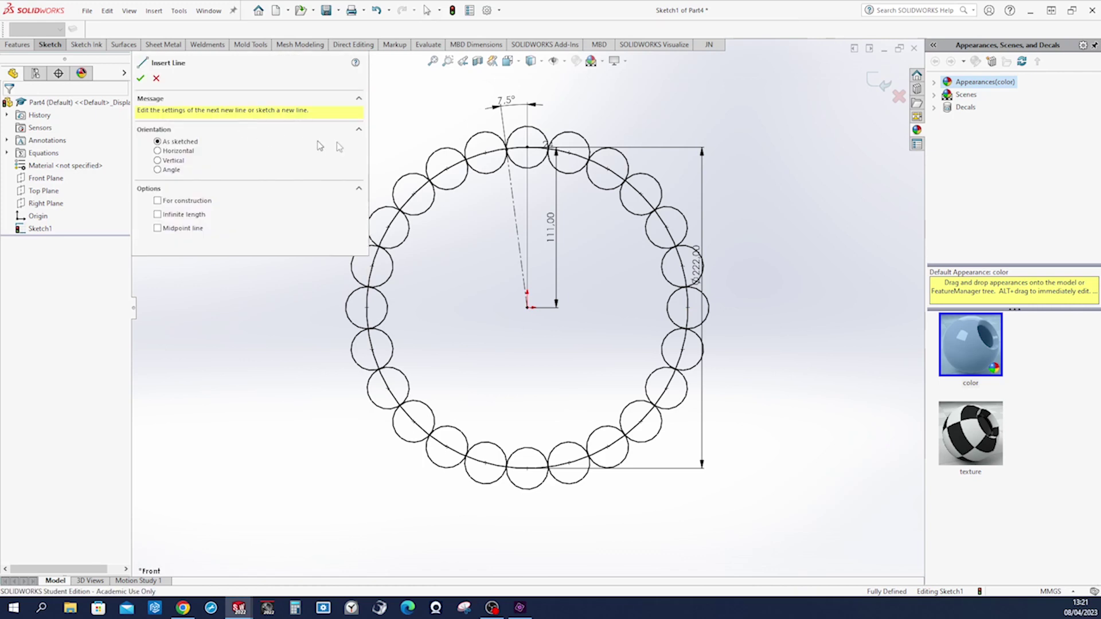
pyautogui.click(527, 147)
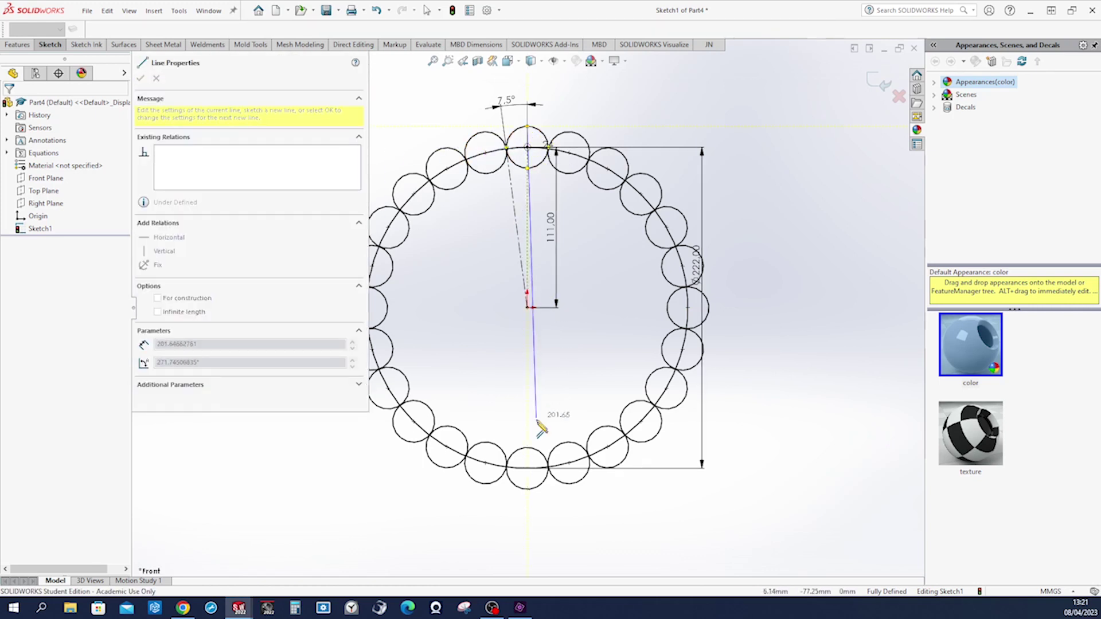
pyautogui.click(526, 489)
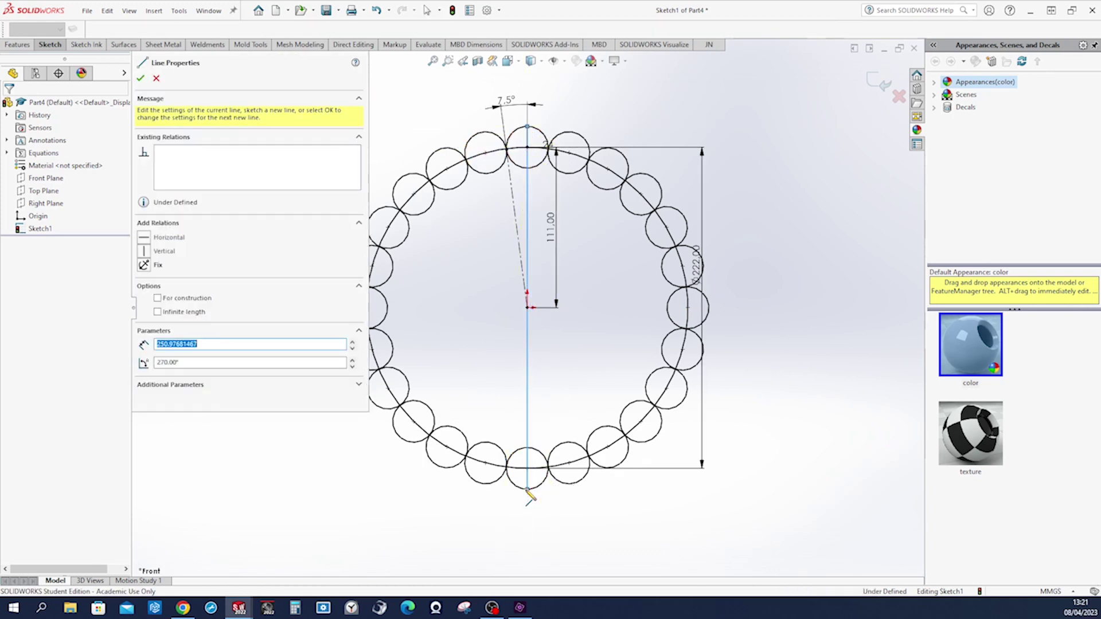
pyautogui.press('Escape')
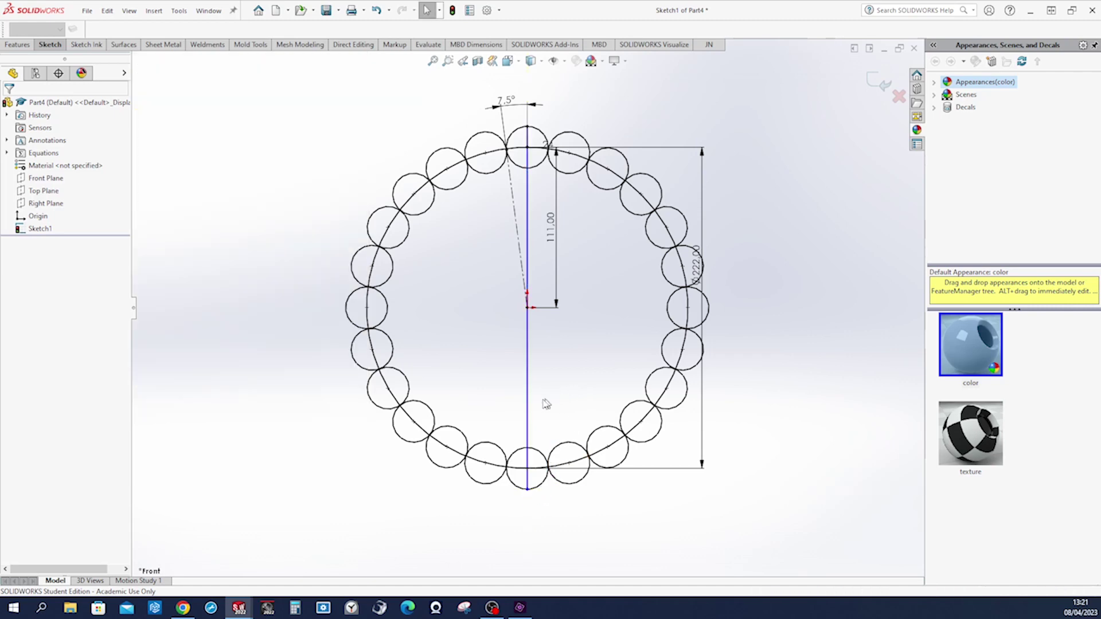
# - Make the long line through the circle centre vertical and finish the sketch
pyautogui.click(527, 408)
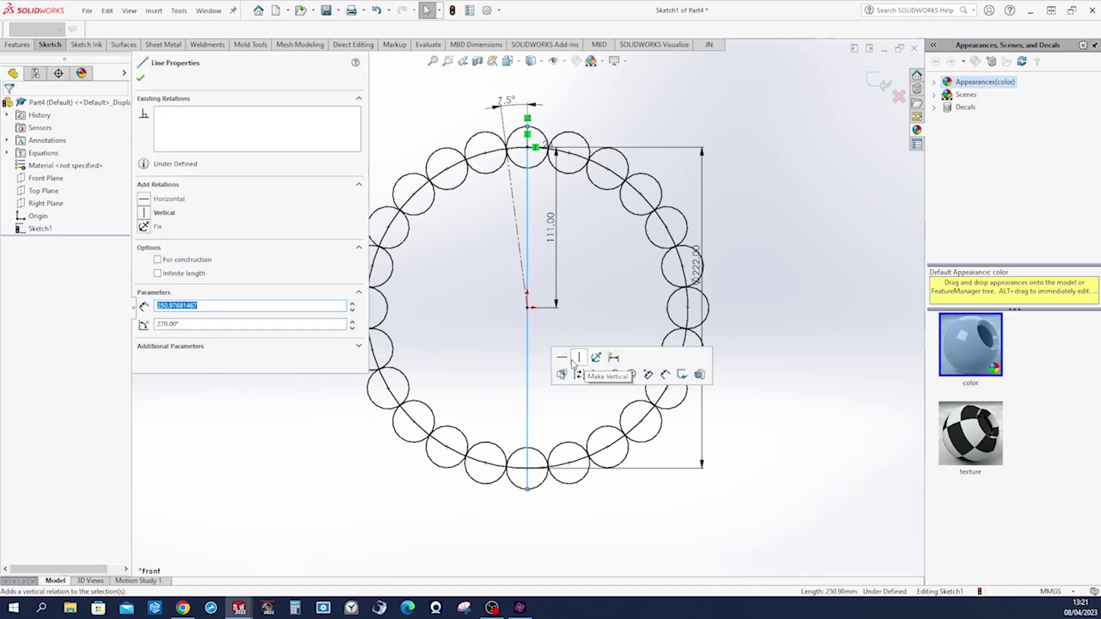
pyautogui.click(579, 360)
pyautogui.click(594, 336)
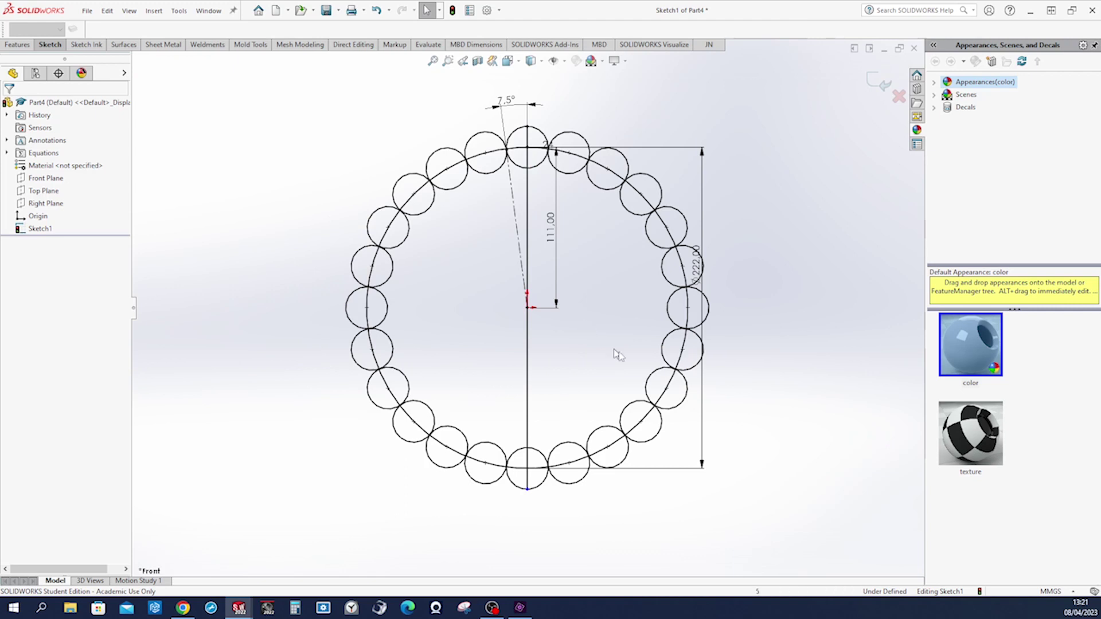
pyautogui.click(877, 86)
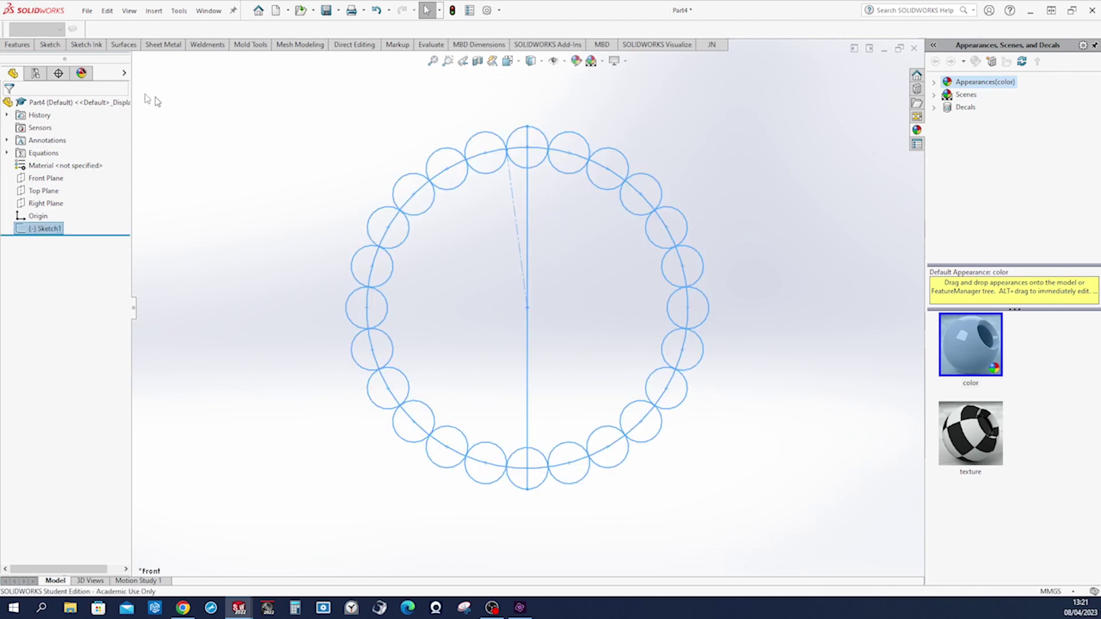
# - Revolve the left inner region of the sketch 360 degrees about the vertical line as a solid, without a thin feature
pyautogui.click(26, 46)
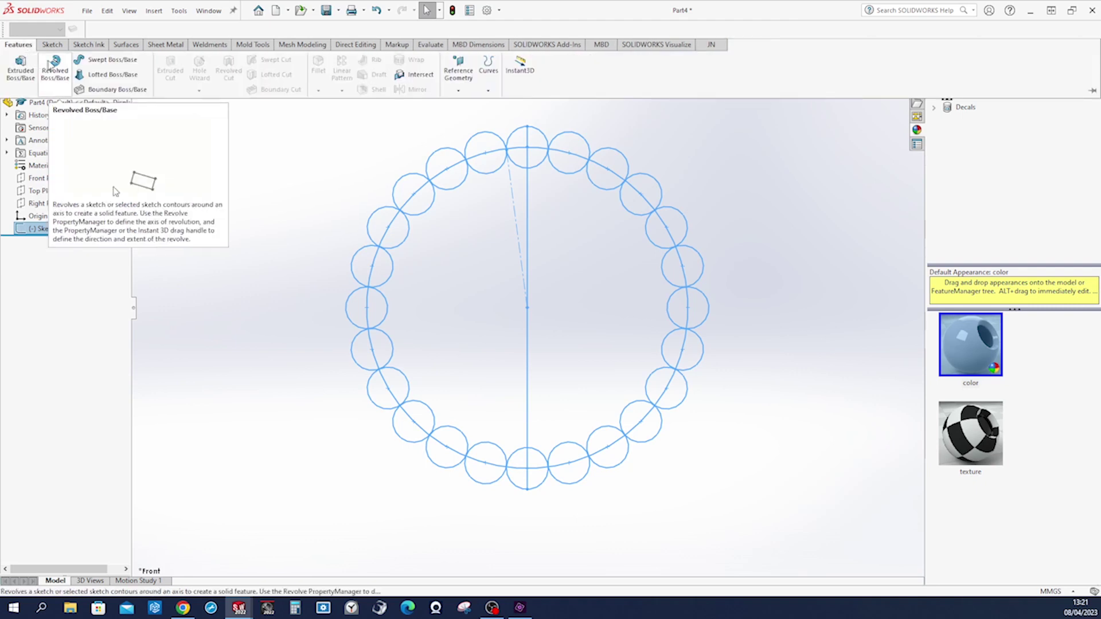
pyautogui.click(52, 63)
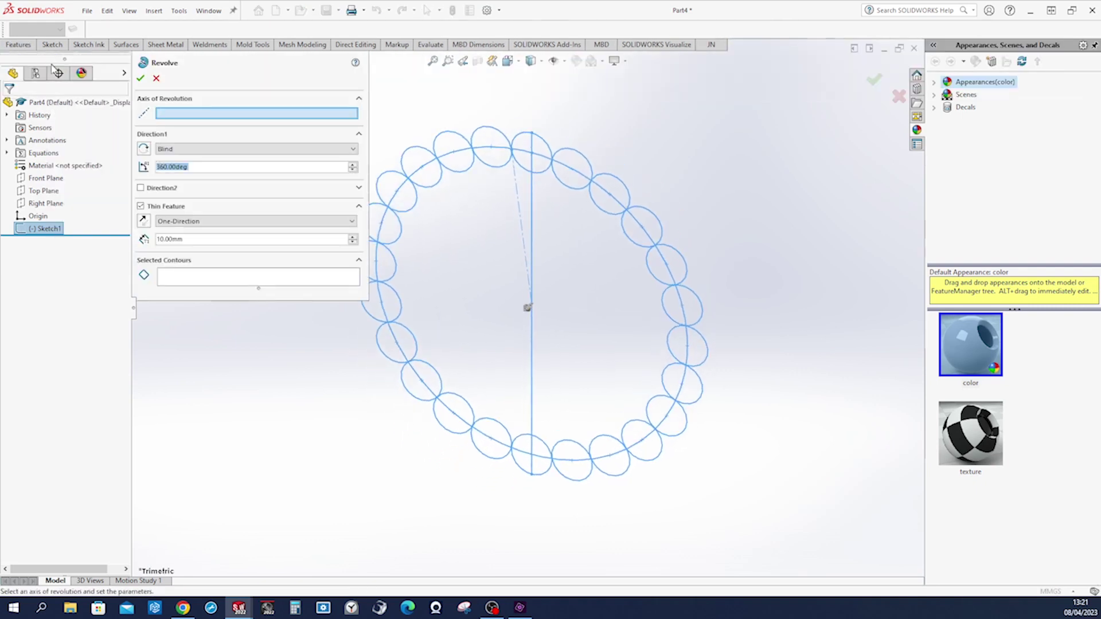
pyautogui.click(140, 207)
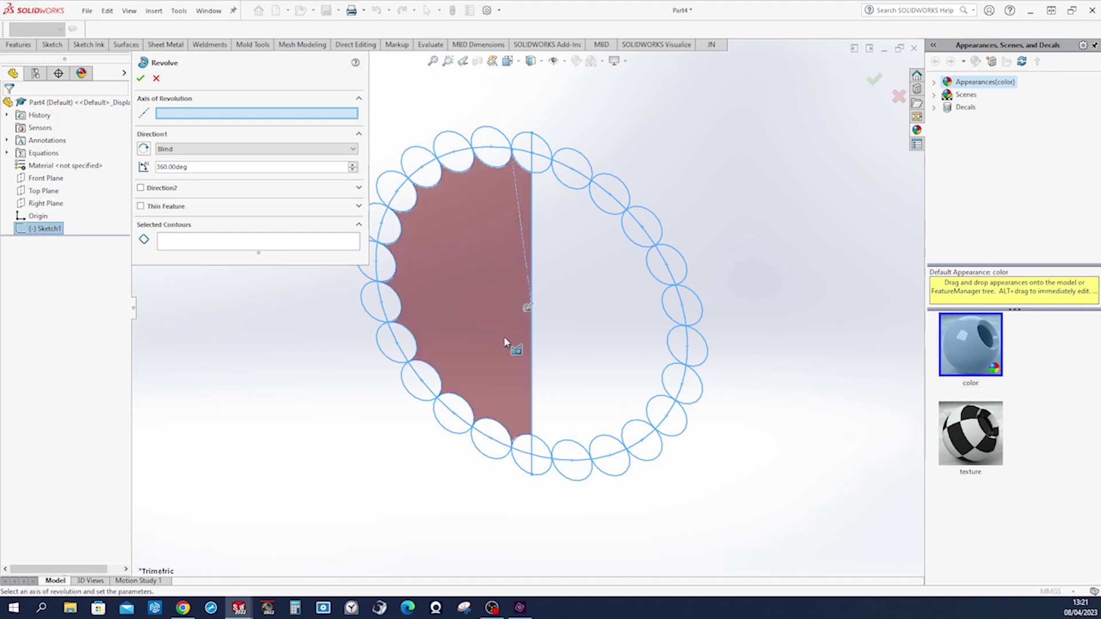
pyautogui.click(247, 246)
pyautogui.click(450, 297)
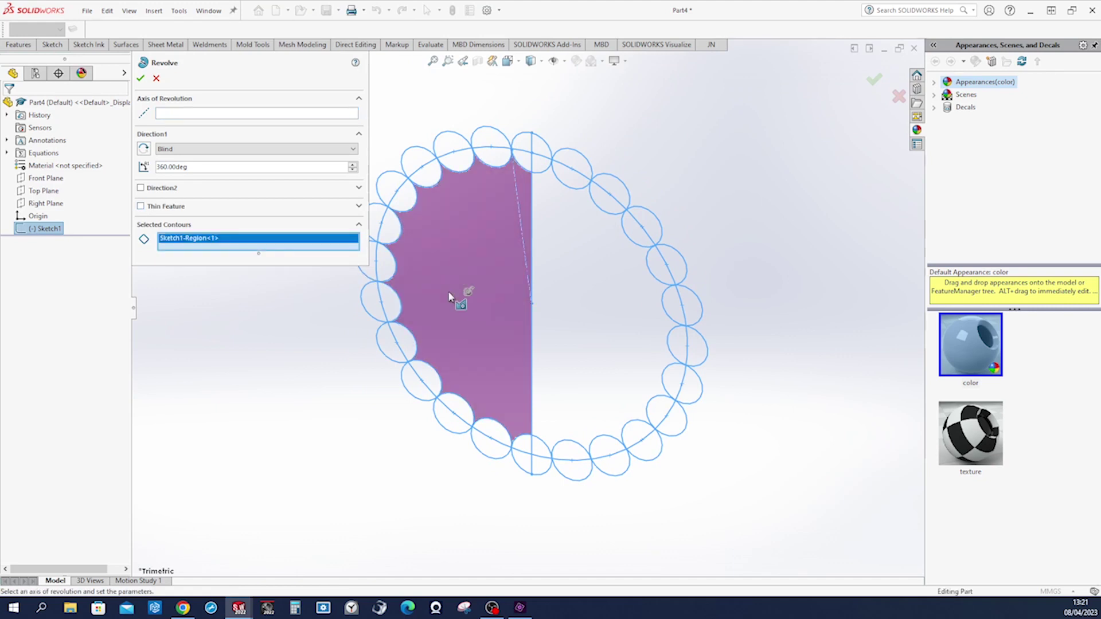
pyautogui.click(193, 114)
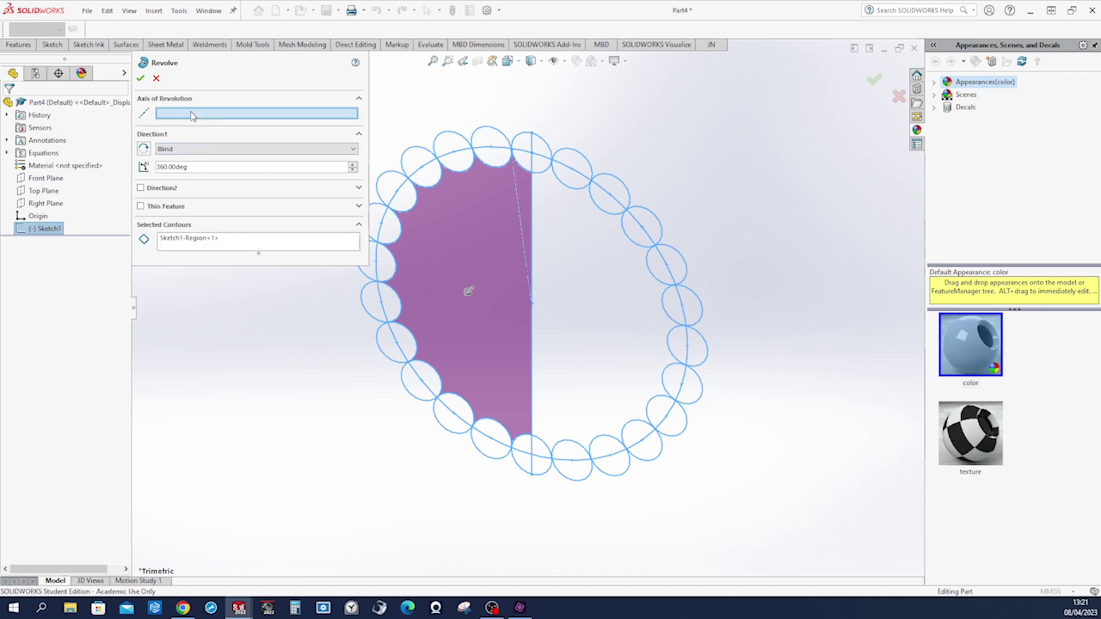
pyautogui.click(532, 243)
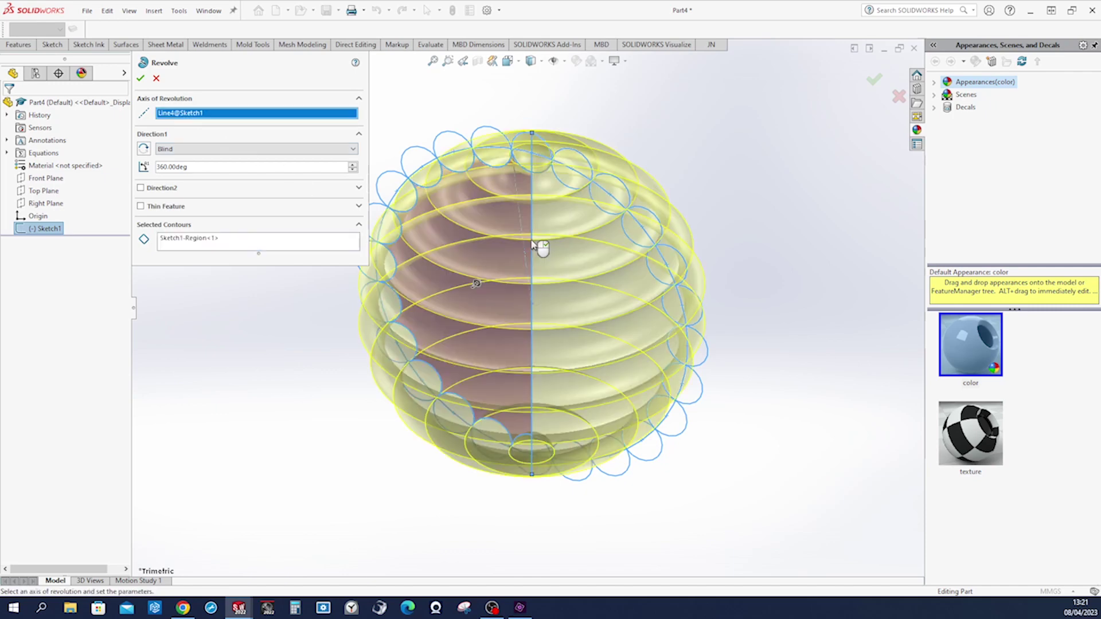
pyautogui.click(141, 79)
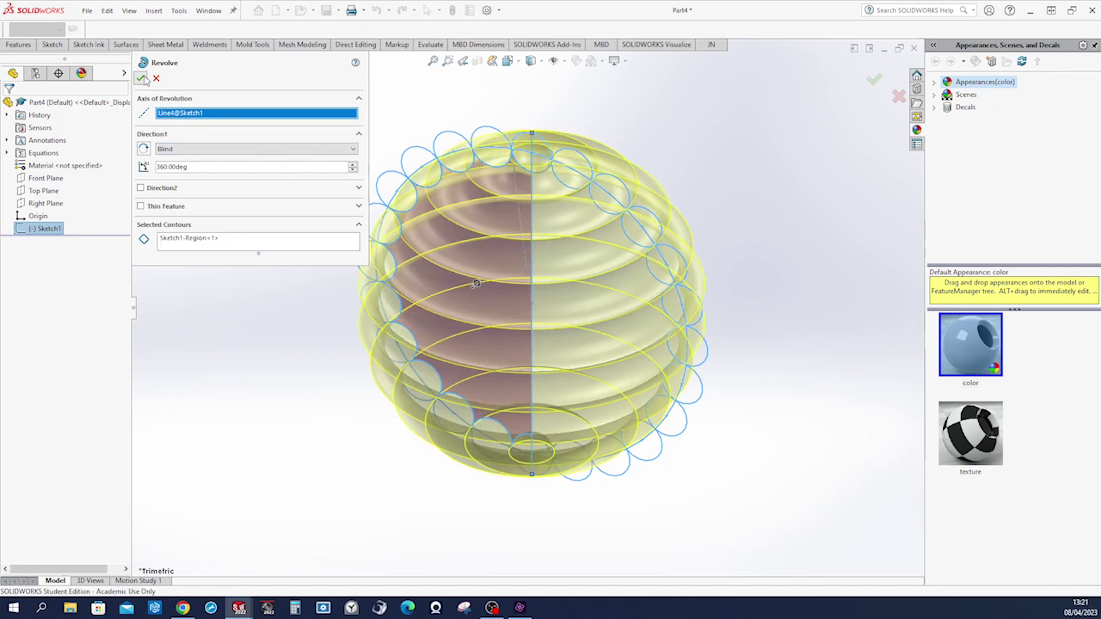
# - Colour the revolved body feature bright green with RGB 0, 255, 0
pyautogui.rightClick(43, 242)
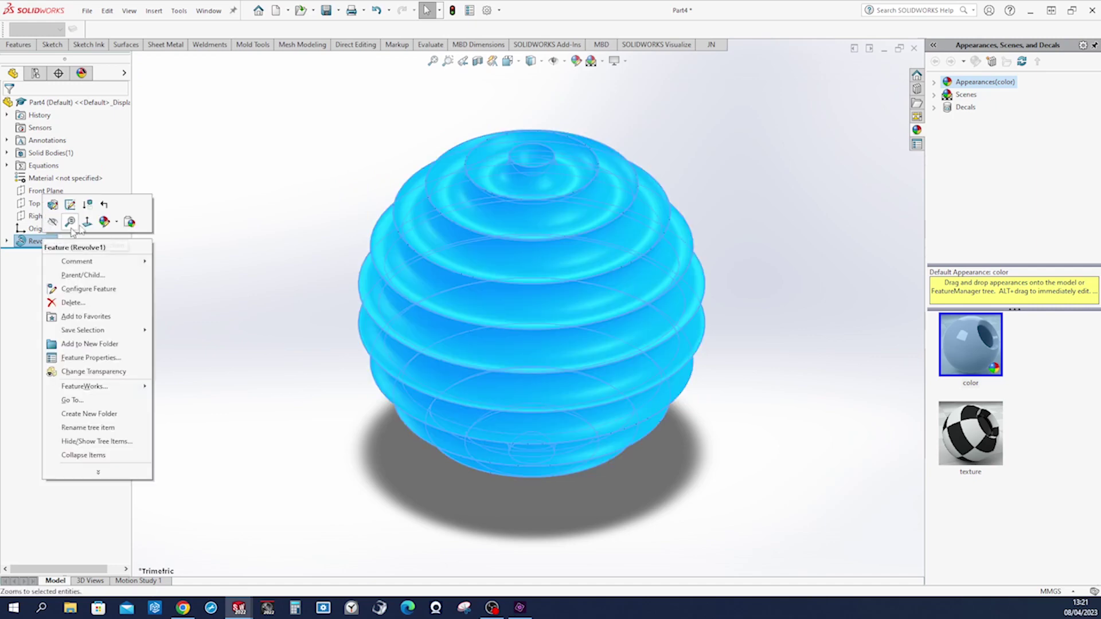
pyautogui.click(103, 221)
pyautogui.click(120, 251)
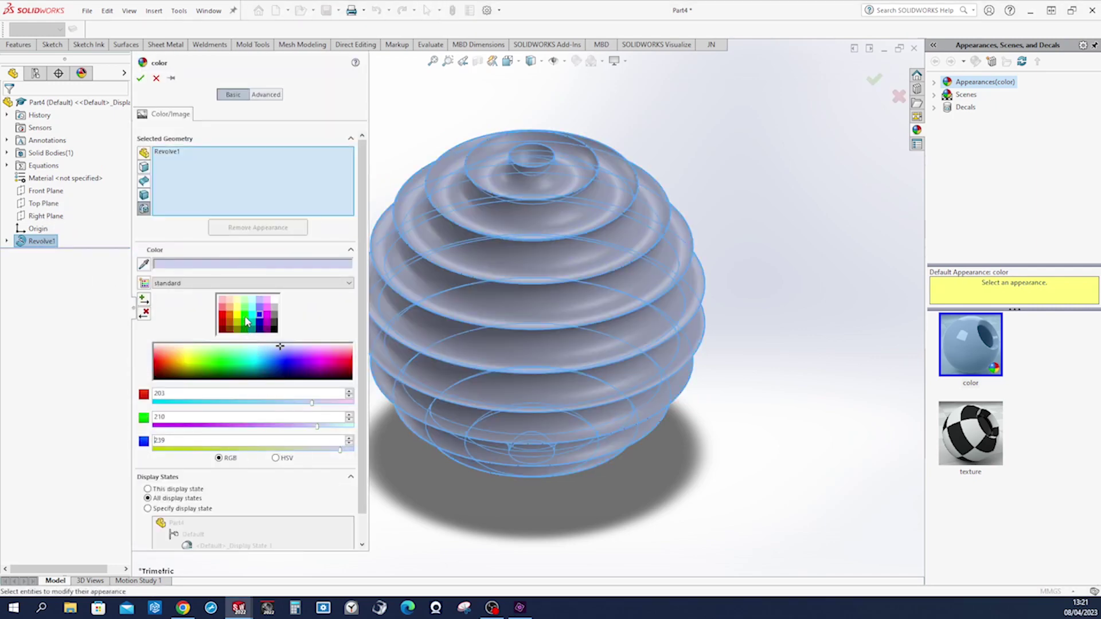
pyautogui.click(248, 322)
pyautogui.click(140, 78)
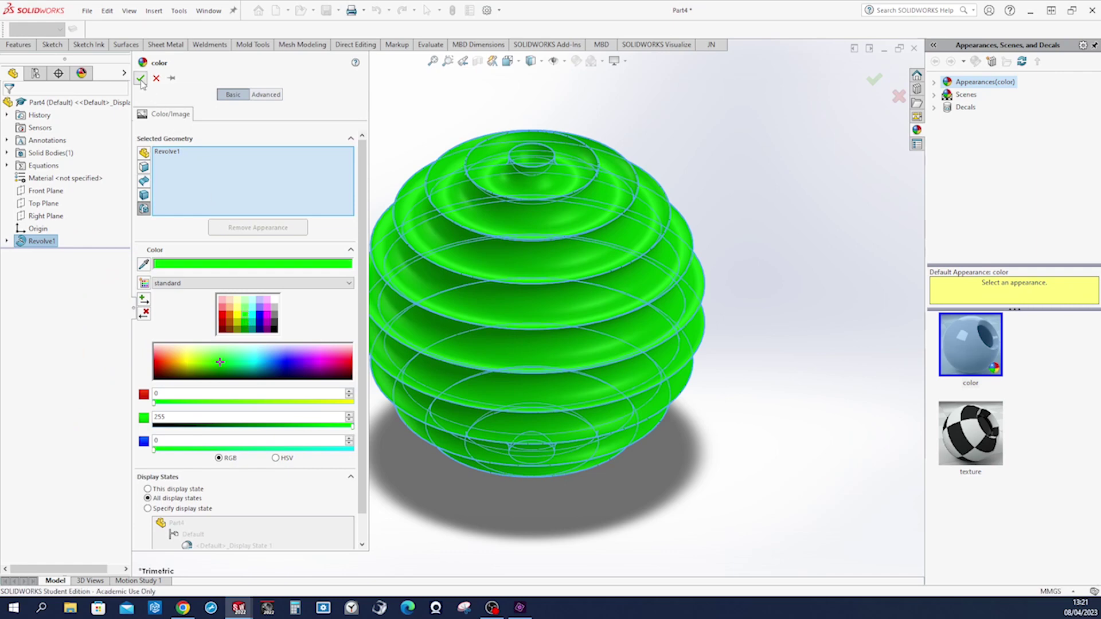
# - Show Sketch1 from beneath the first revolve feature and keep it selected for reuse
pyautogui.click(6, 241)
pyautogui.rightClick(47, 252)
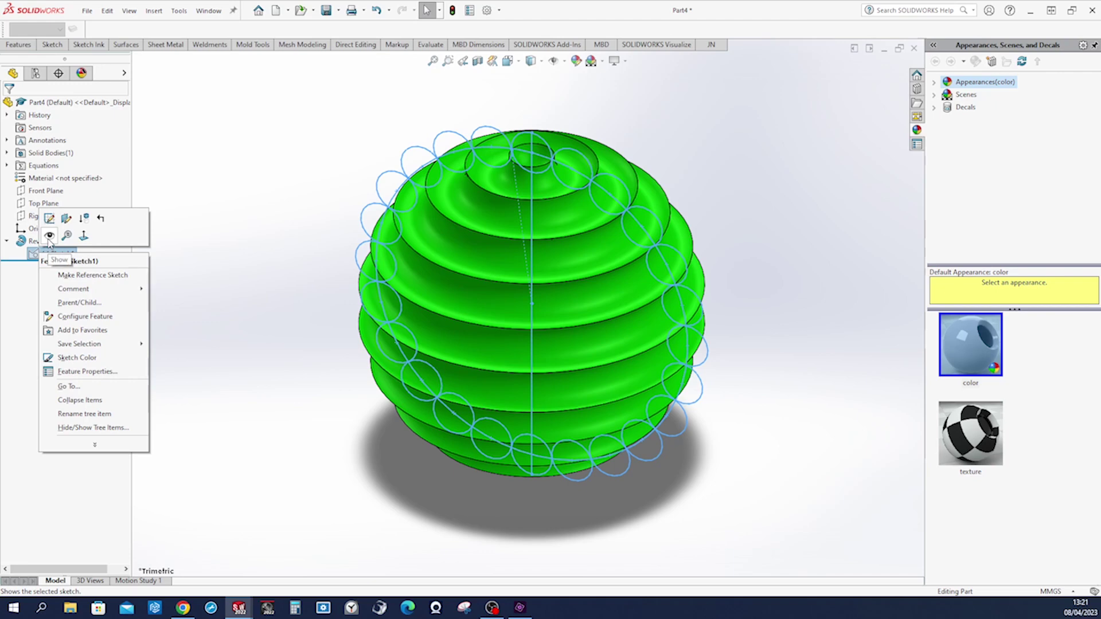
pyautogui.click(52, 255)
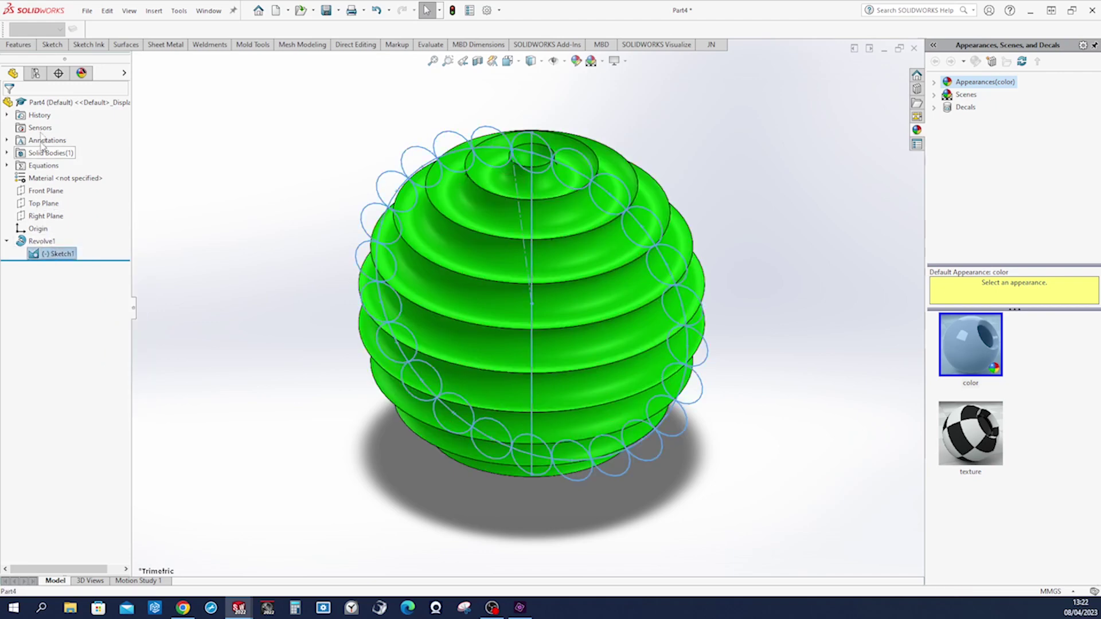
# - Start another boss revolve from Sketch1 with the topmost circle's left half and the second and fourth circles to its left as contours
pyautogui.click(22, 49)
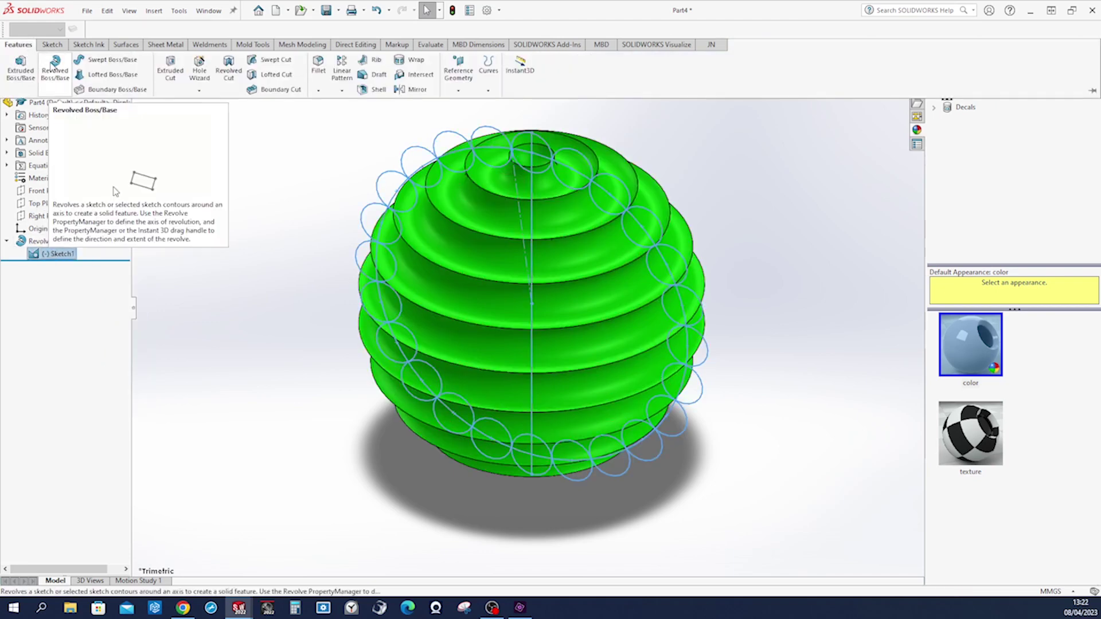
pyautogui.click(56, 69)
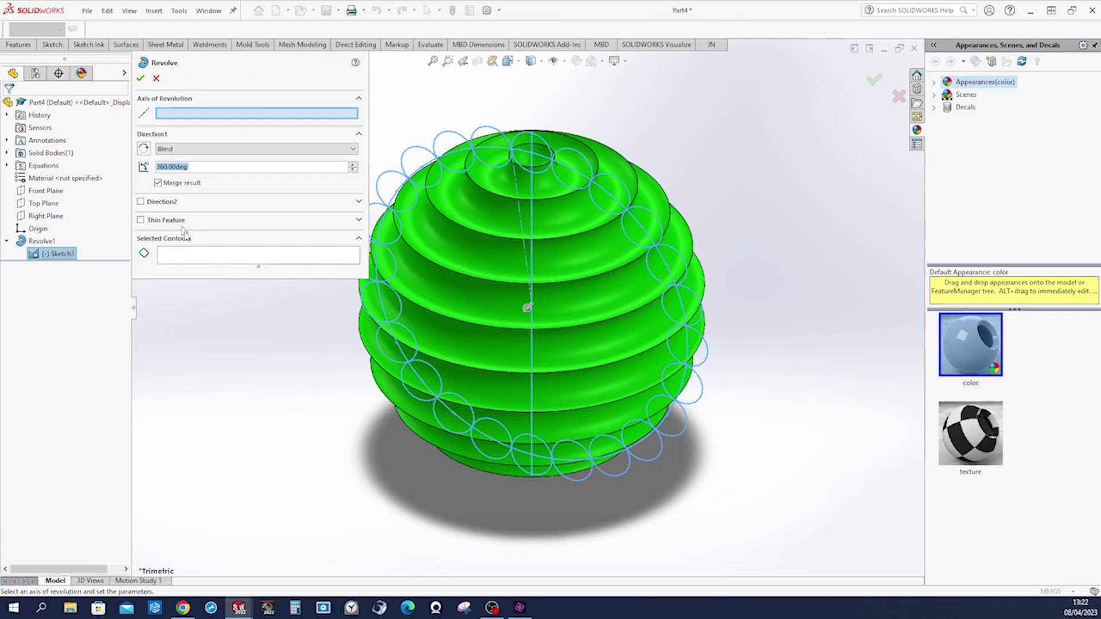
pyautogui.click(176, 260)
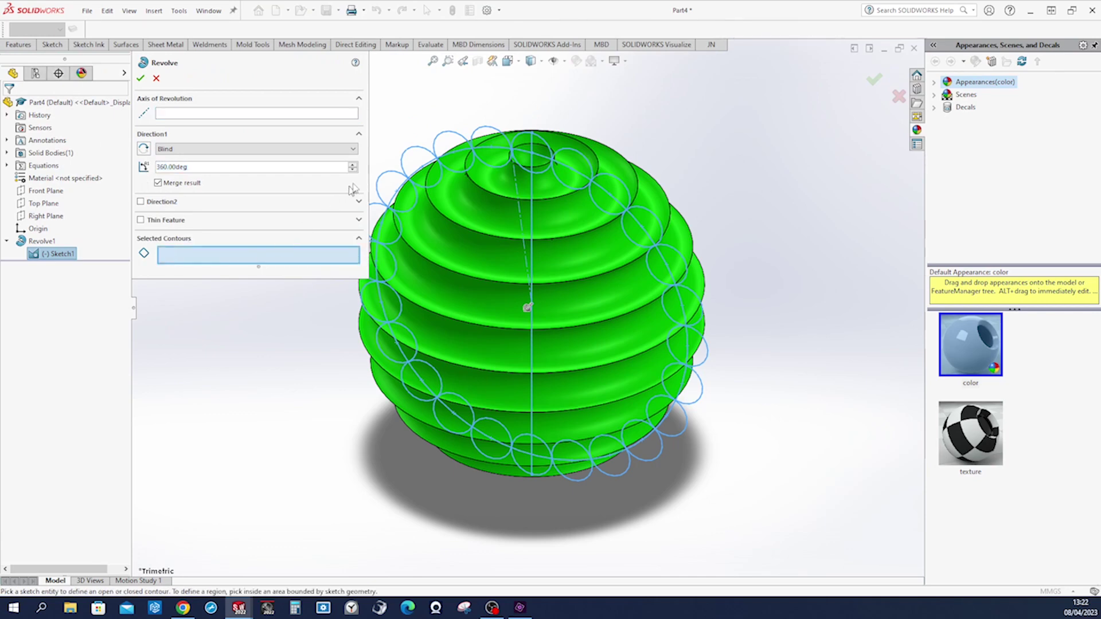
pyautogui.scroll(-6, 519, 137)
pyautogui.click(632, 226)
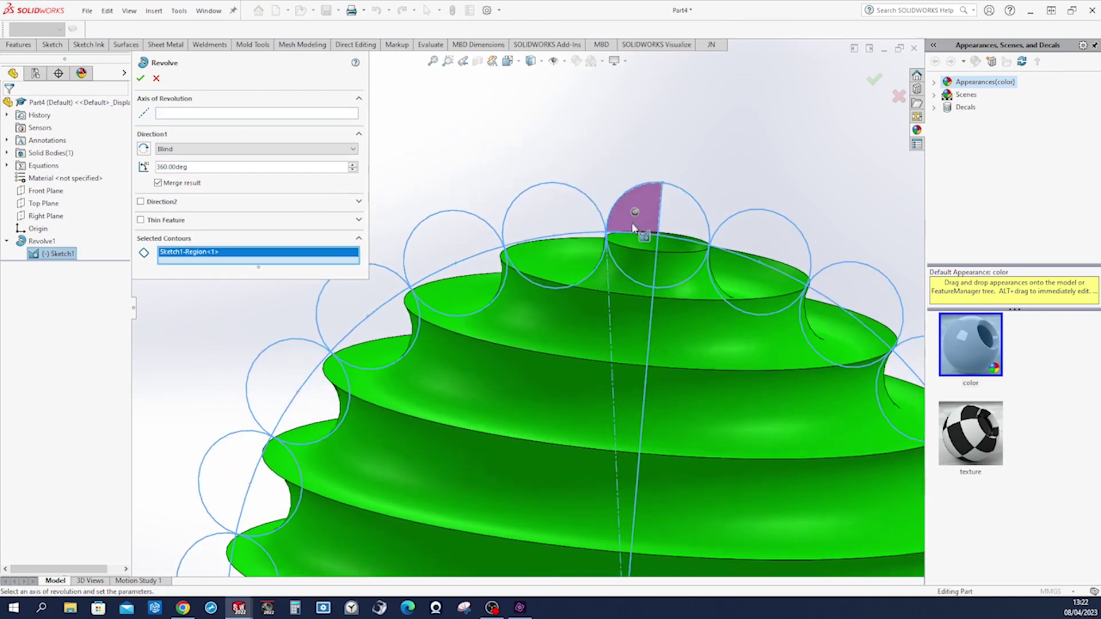
pyautogui.click(633, 250)
pyautogui.scroll(3, 633, 250)
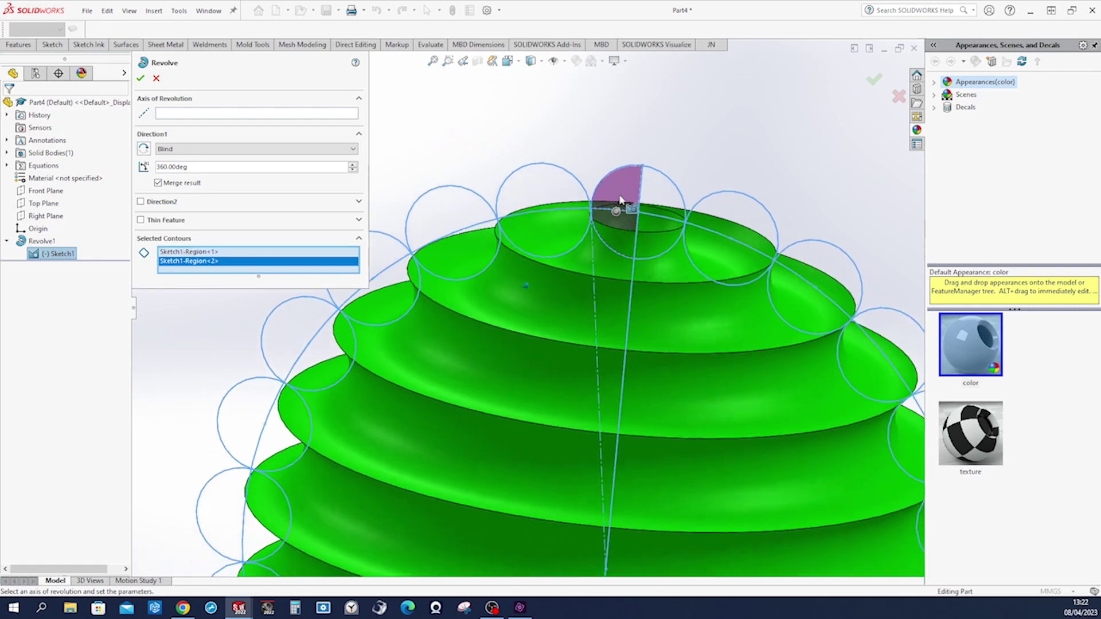
pyautogui.click(504, 216)
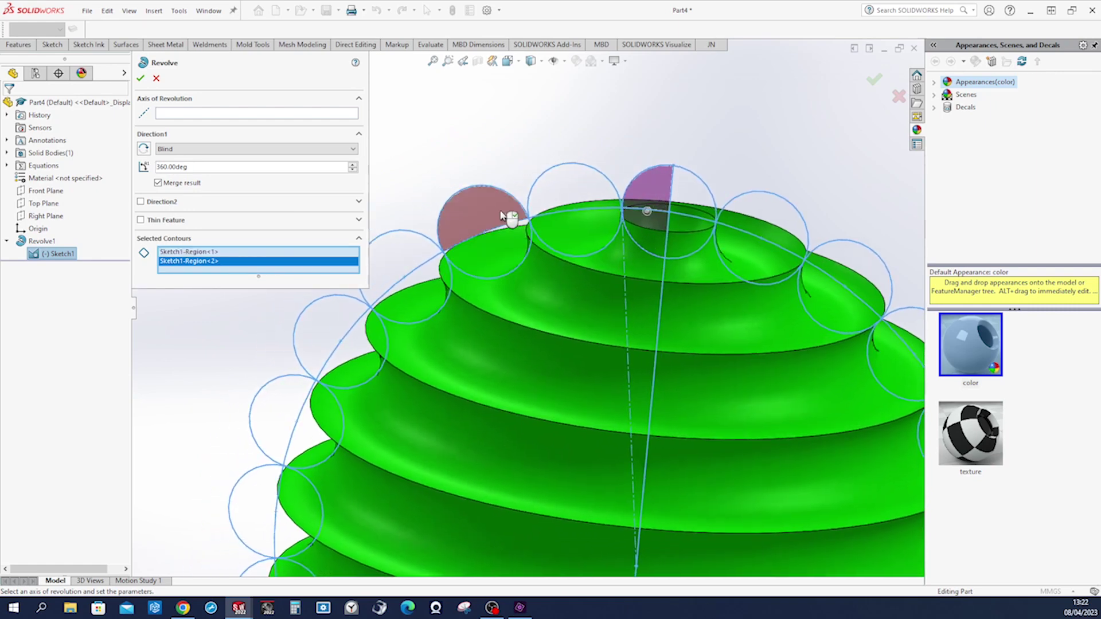
pyautogui.click(503, 256)
pyautogui.scroll(3, 498, 258)
pyautogui.click(430, 269)
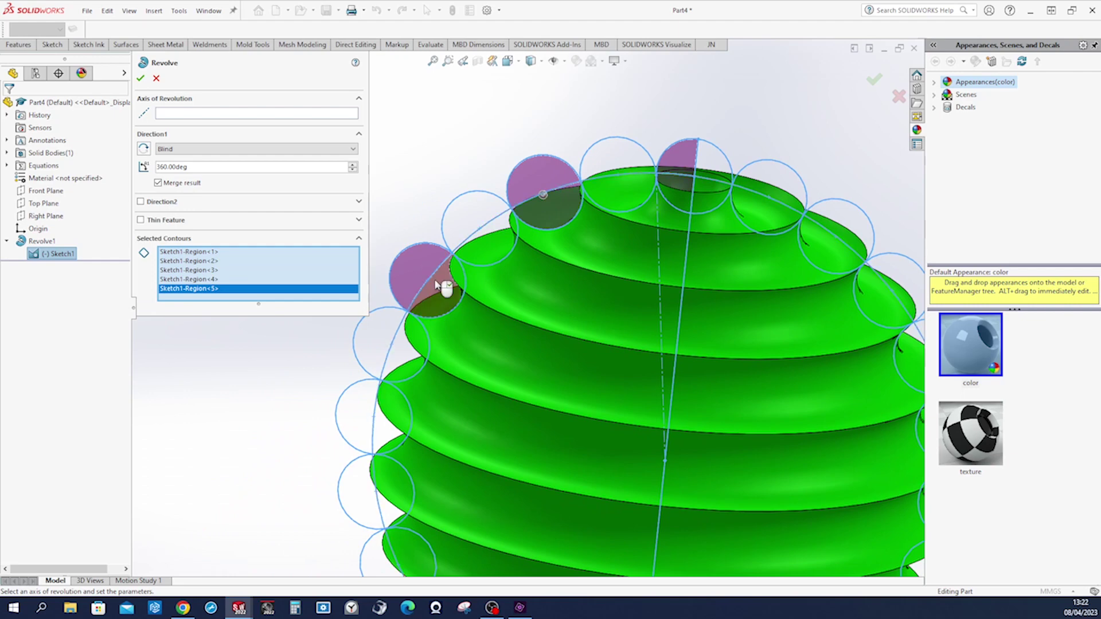
pyautogui.click(442, 288)
# - Add the leftmost circle, every second circle below it and the bottommost circle's left half to the revolve contours
pyautogui.scroll(1, 436, 296)
pyautogui.scroll(3, 434, 296)
pyautogui.click(459, 249)
pyautogui.click(465, 285)
pyautogui.click(476, 347)
pyautogui.click(497, 351)
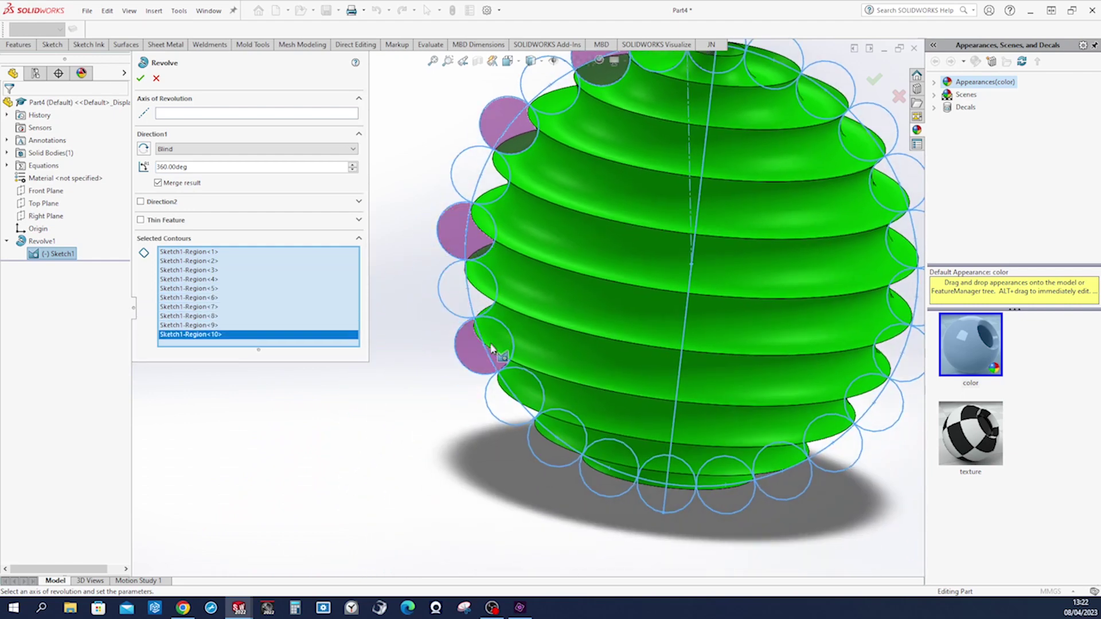
pyautogui.click(550, 446)
pyautogui.click(565, 441)
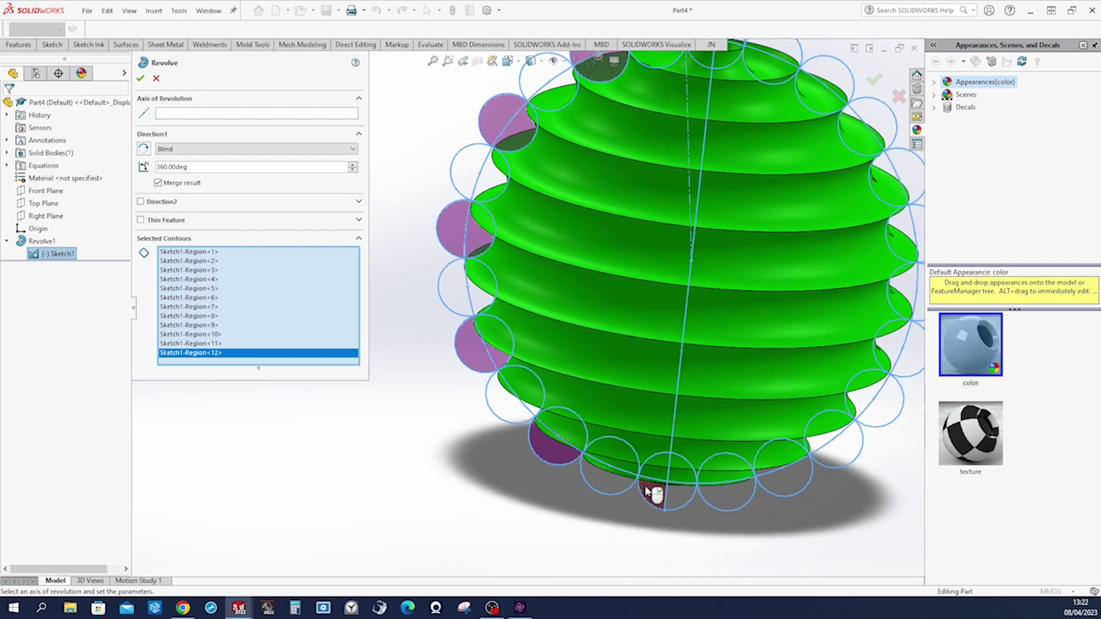
pyautogui.click(654, 490)
pyautogui.click(659, 474)
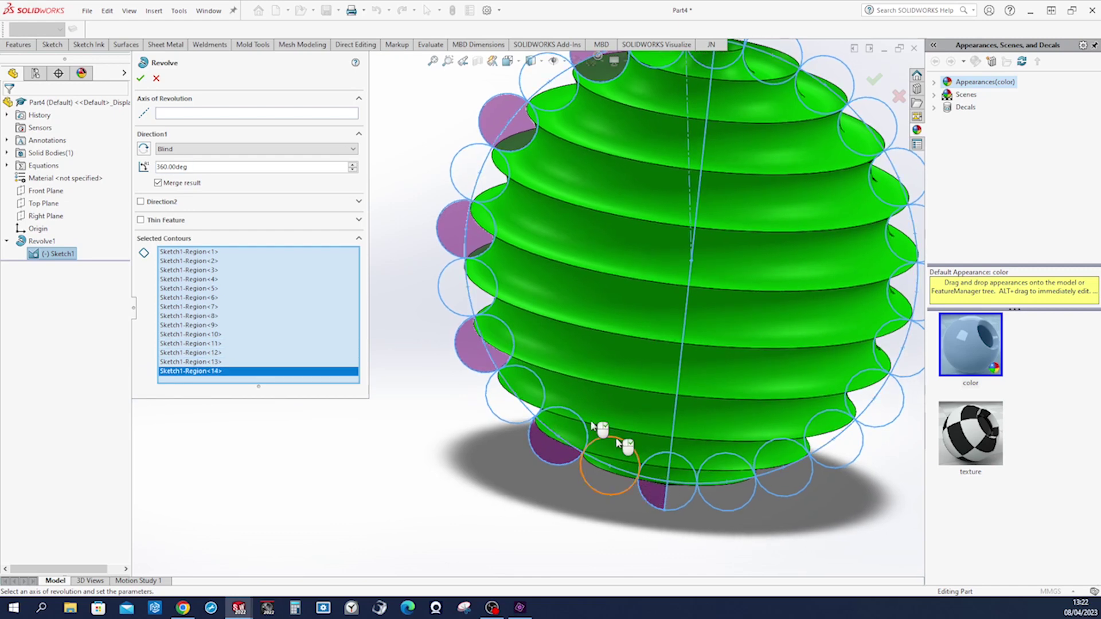
# - Revolve the selected circle regions 360 degrees about the vertical sketch line, merged with the green body
pyautogui.click(250, 118)
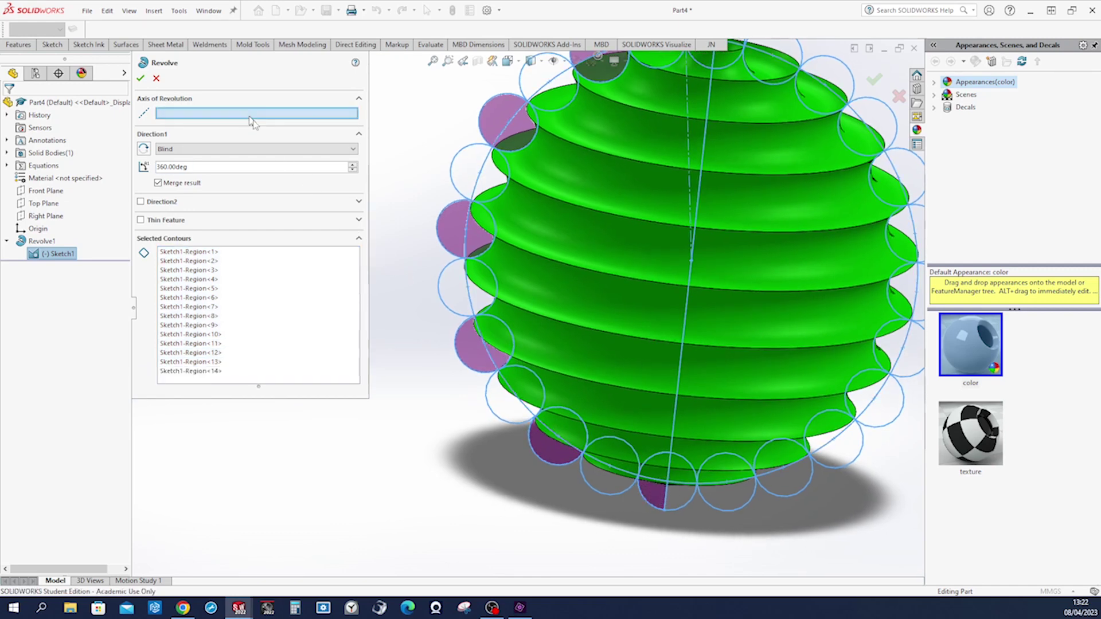
pyautogui.click(687, 328)
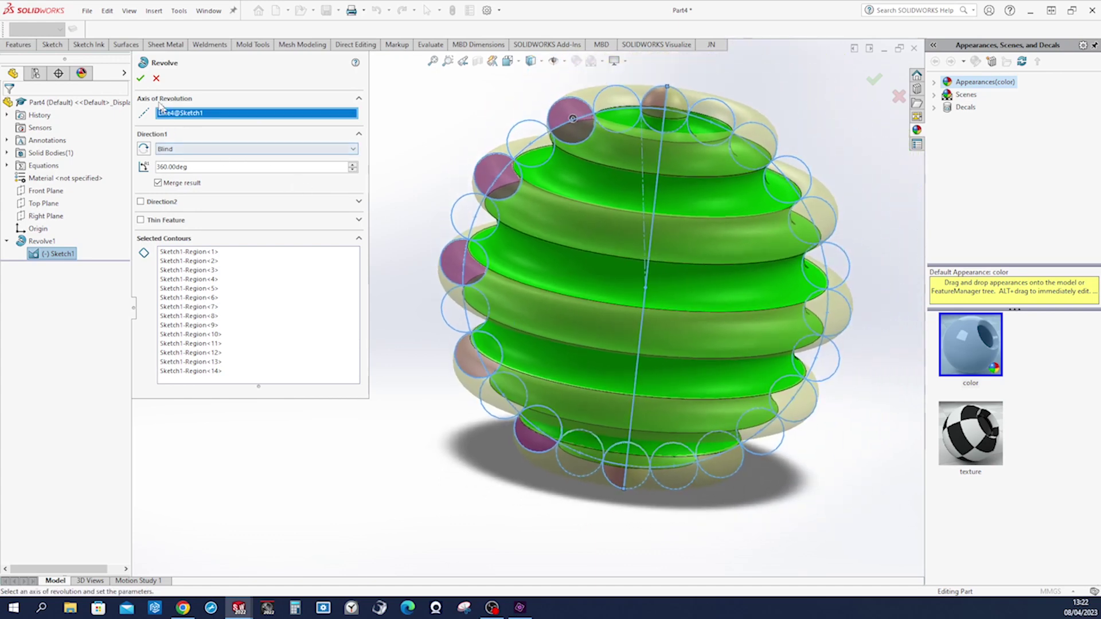
pyautogui.click(140, 78)
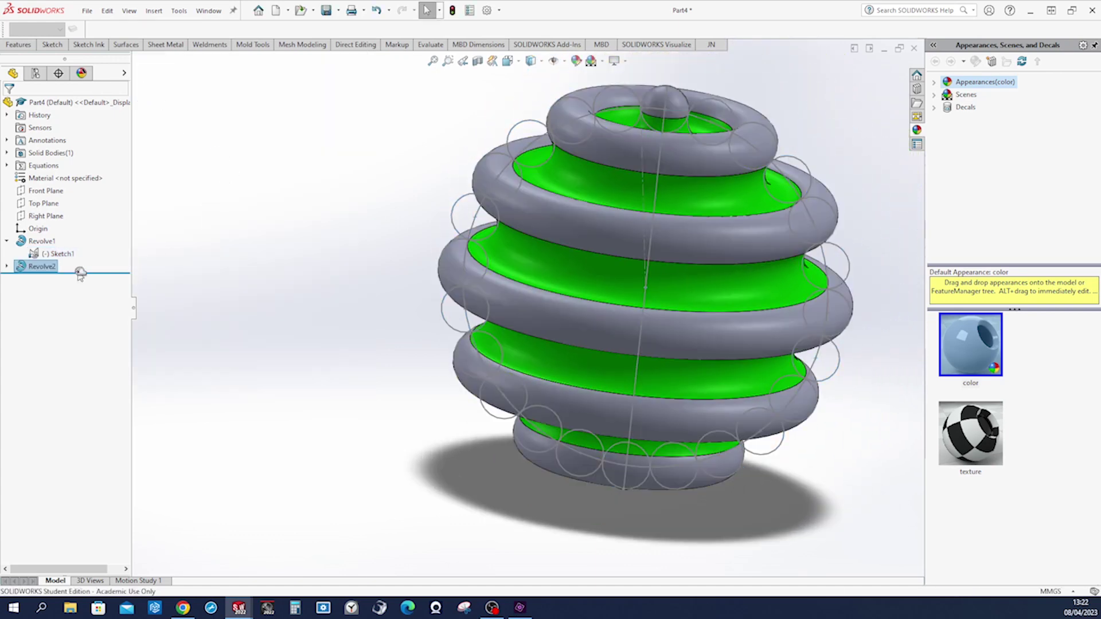
# - Colour the revolved rings of the second revolve feature pink with RGB 255, 128, 255
pyautogui.rightClick(39, 268)
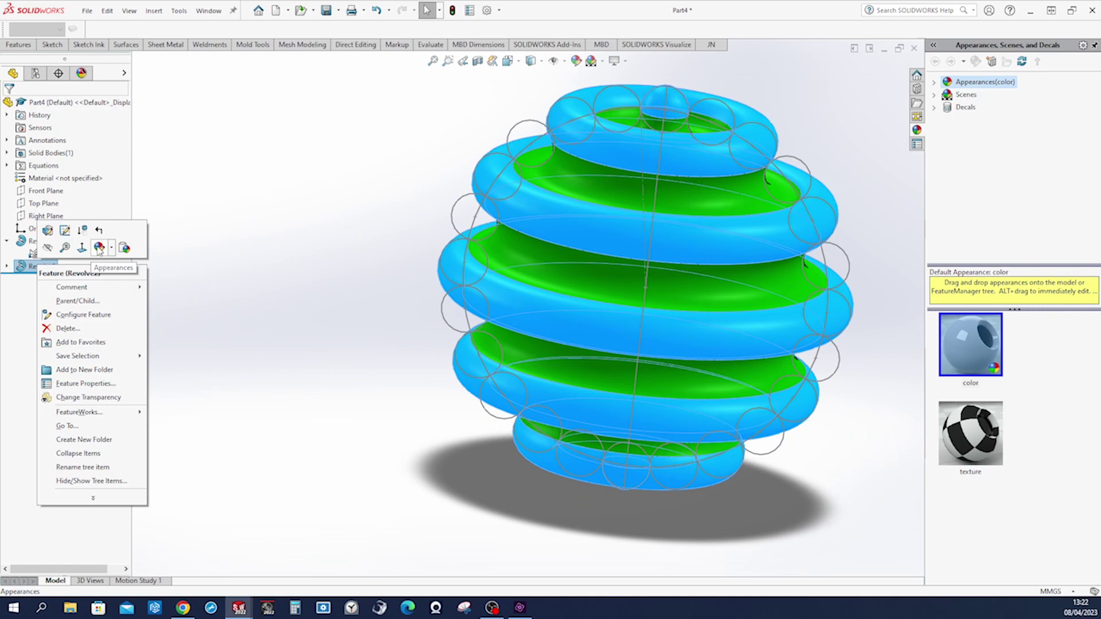
pyautogui.click(99, 248)
pyautogui.click(117, 275)
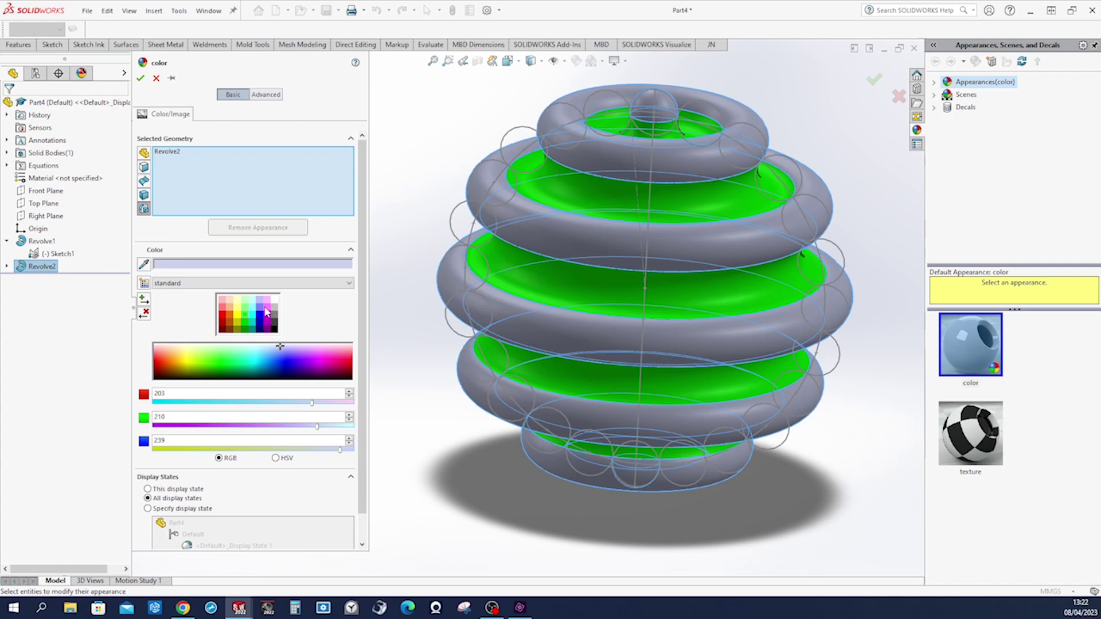
pyautogui.click(266, 310)
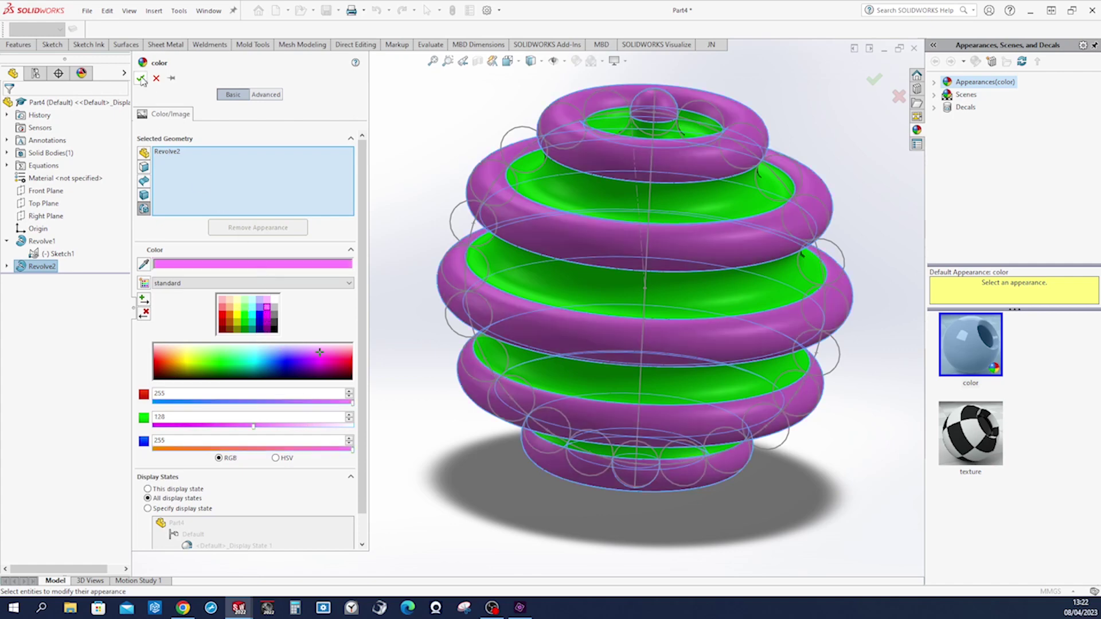
pyautogui.click(141, 79)
# - Hide Sketch1 so that only the two-coloured ball is displayed
pyautogui.rightClick(62, 256)
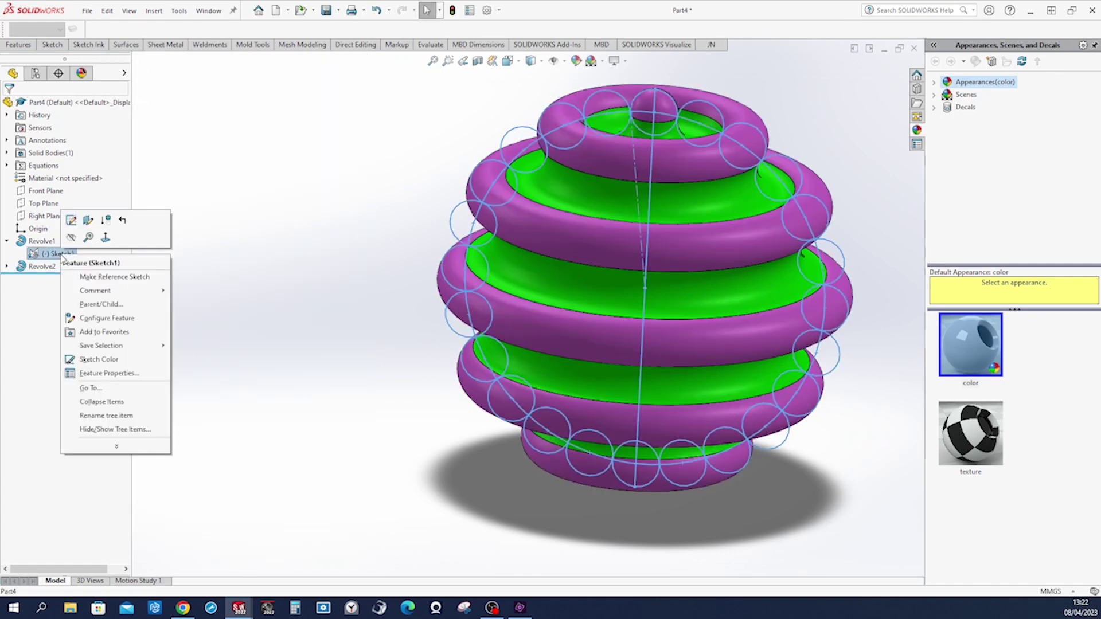
pyautogui.click(71, 237)
pyautogui.press('Up')
pyautogui.press('Up')
pyautogui.press('Up')
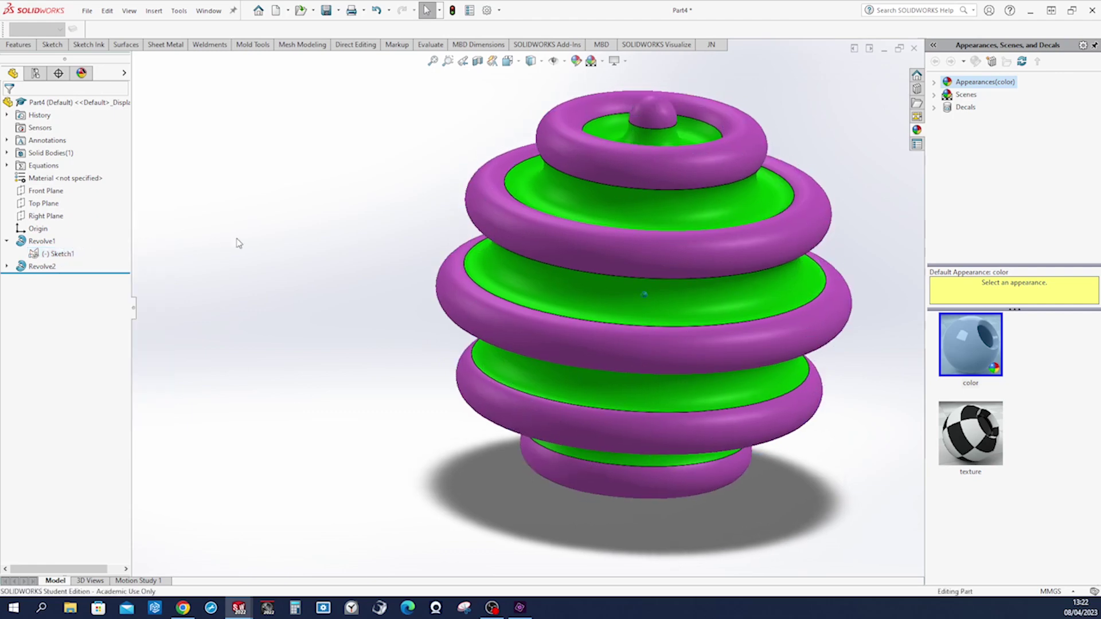
pyautogui.press('Down')
pyautogui.press('Down')
pyautogui.press('Down')
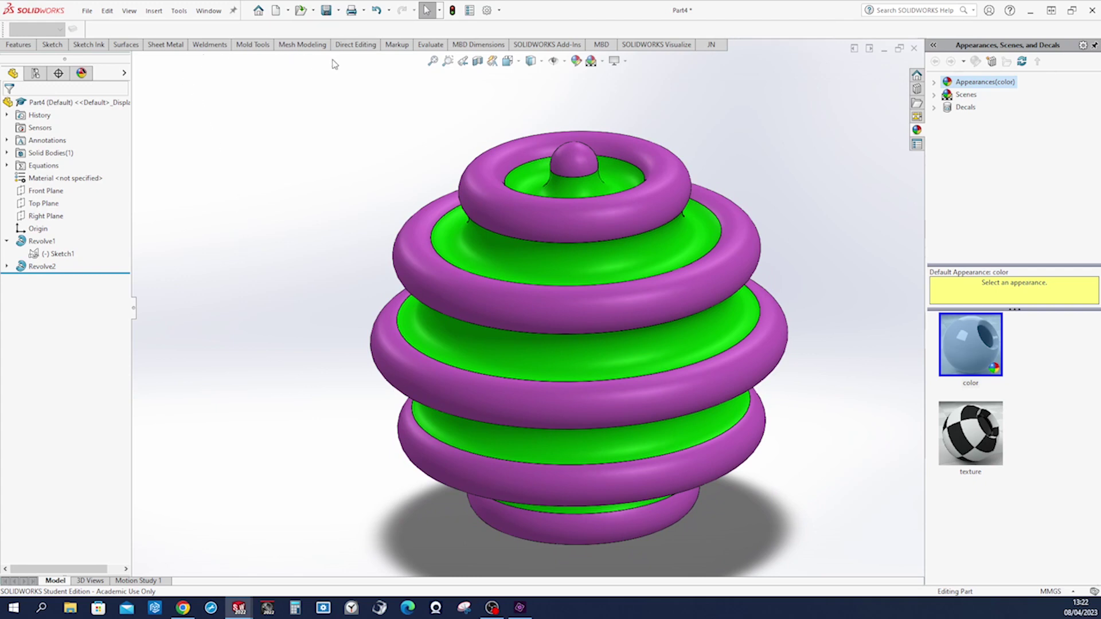
# - Split the ball along the Front Plane into two separate bodies, keeping both halves
pyautogui.click(350, 46)
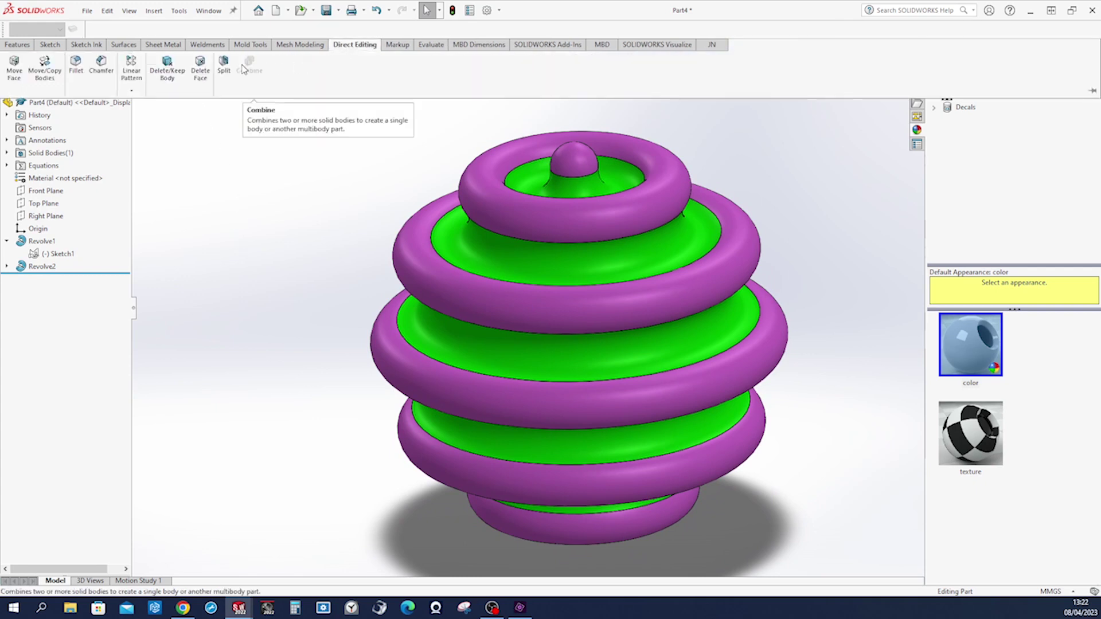
pyautogui.click(225, 66)
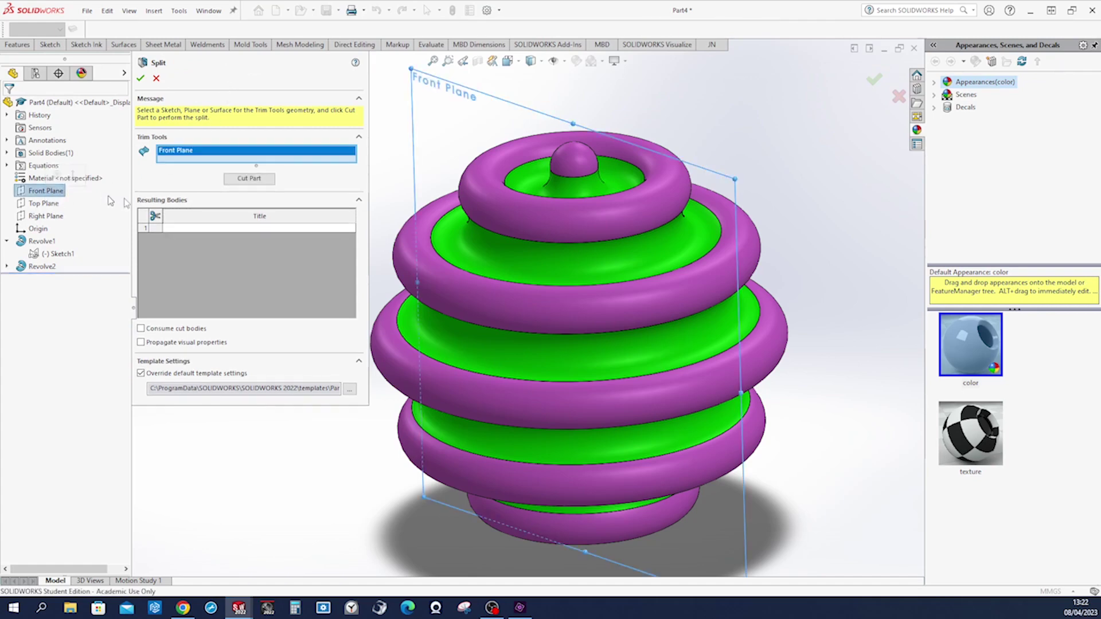
pyautogui.click(239, 181)
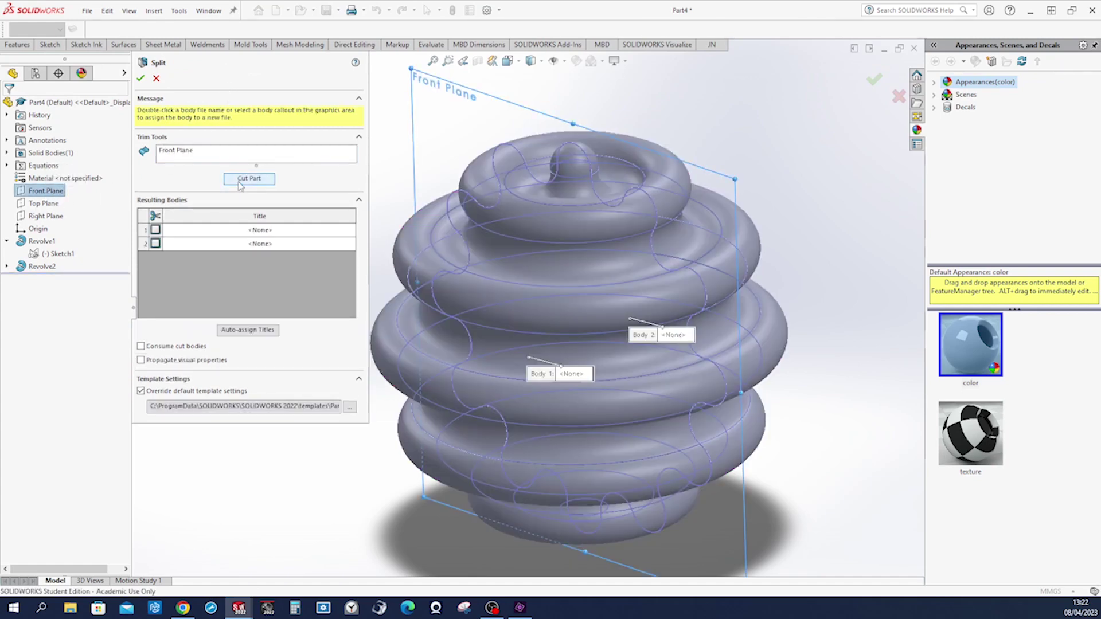
pyautogui.click(156, 231)
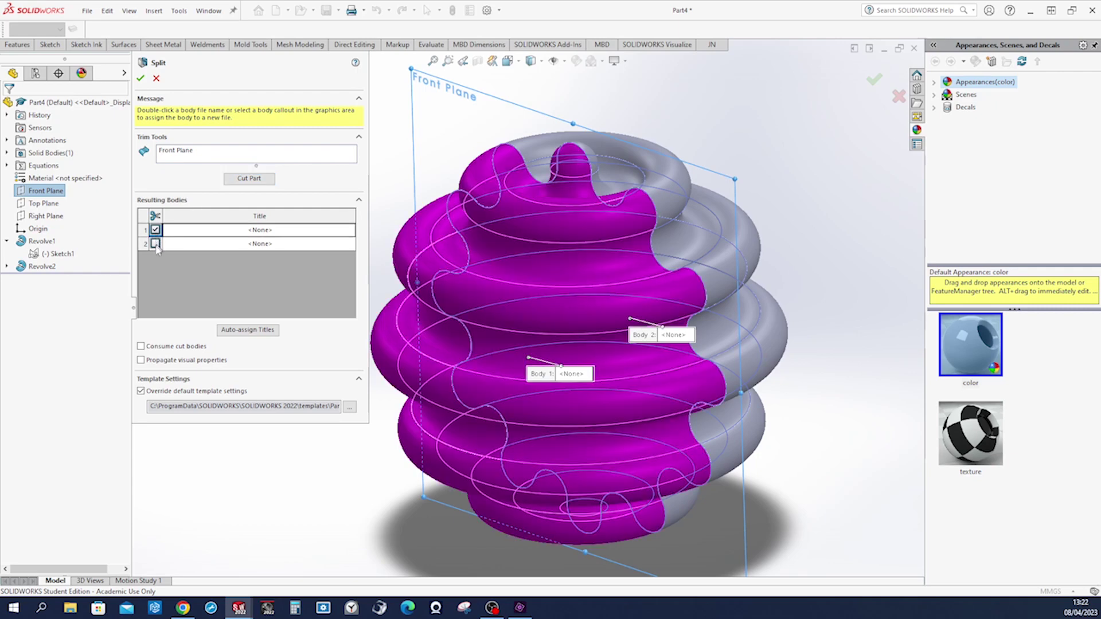
pyautogui.click(155, 245)
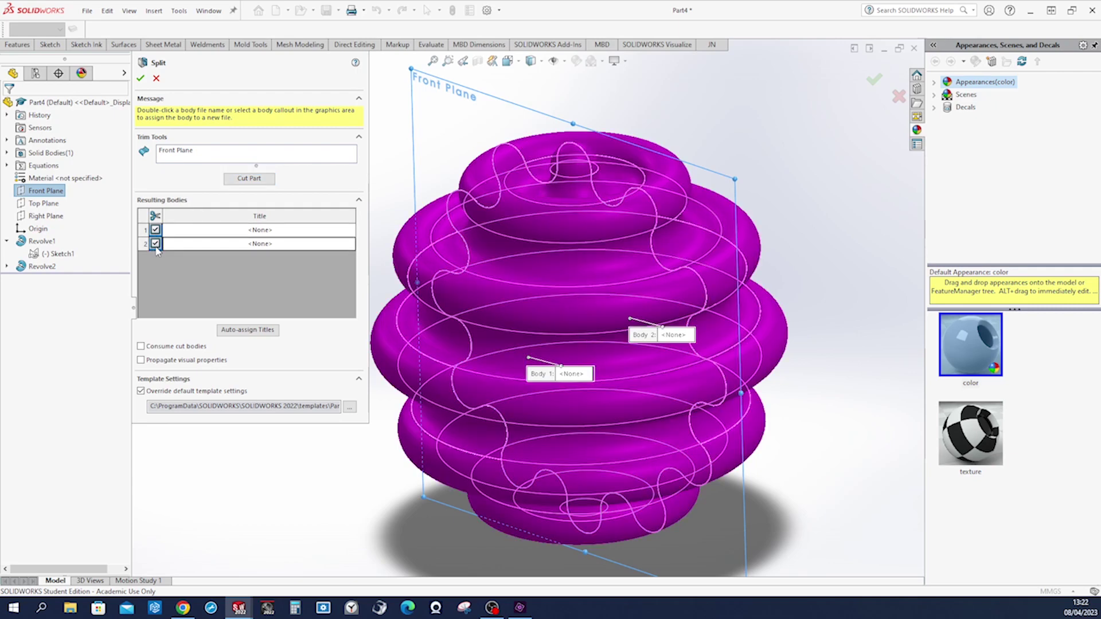
pyautogui.click(141, 79)
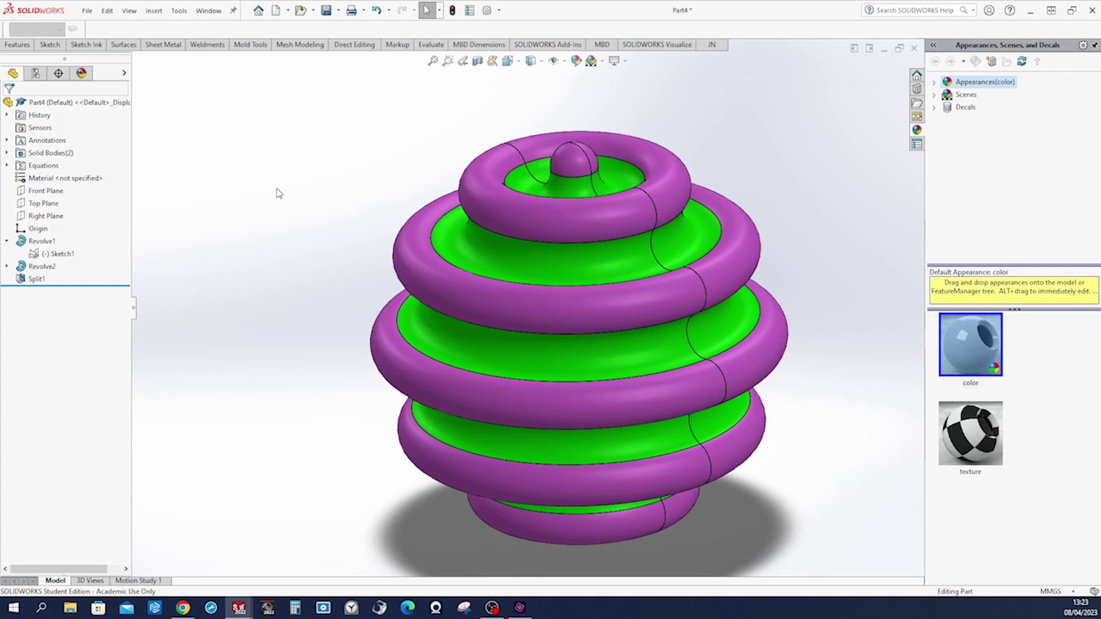
# - Rotate the half of the ball behind the Front Plane by 90 degrees about the Z axis, without copying it
pyautogui.click(352, 45)
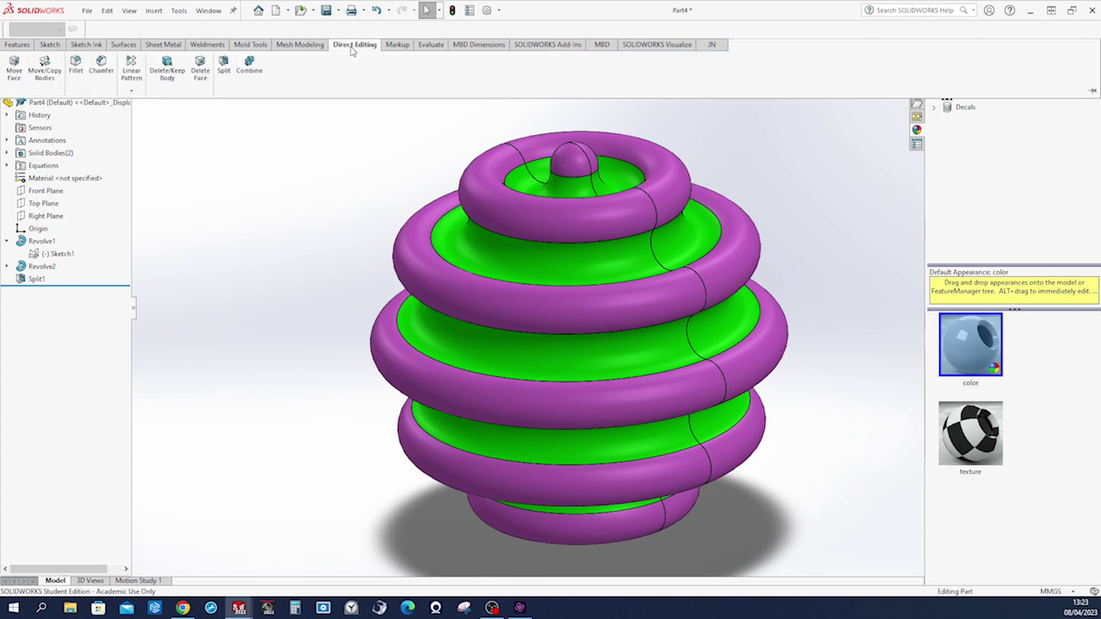
pyautogui.click(46, 68)
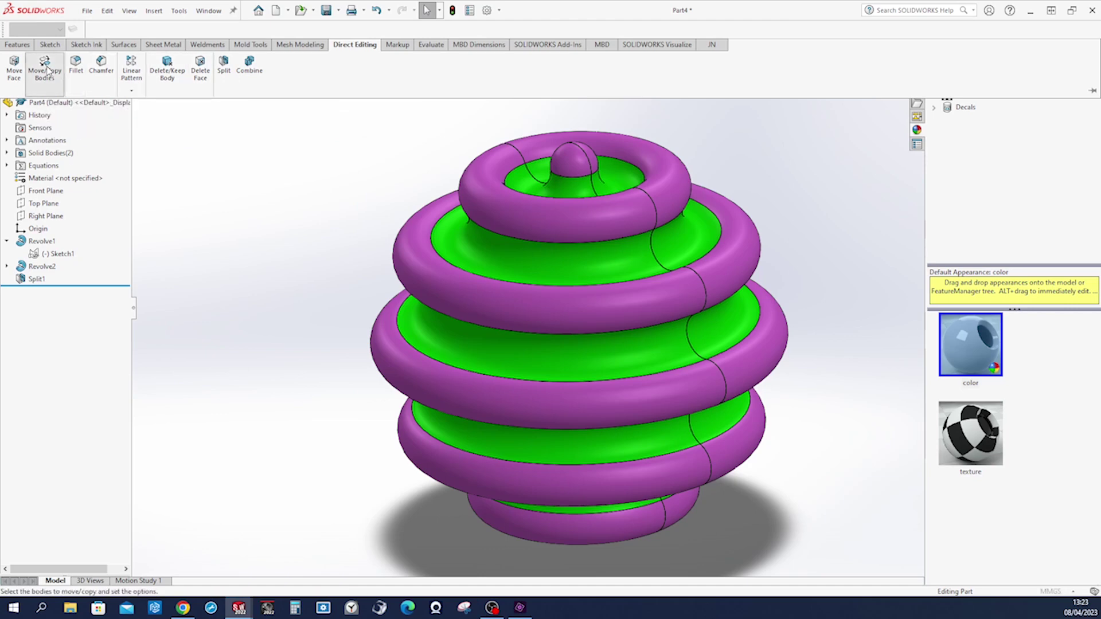
pyautogui.moveTo(533, 226); pyautogui.dragTo(680, 349, button='middle')
pyautogui.click(772, 251)
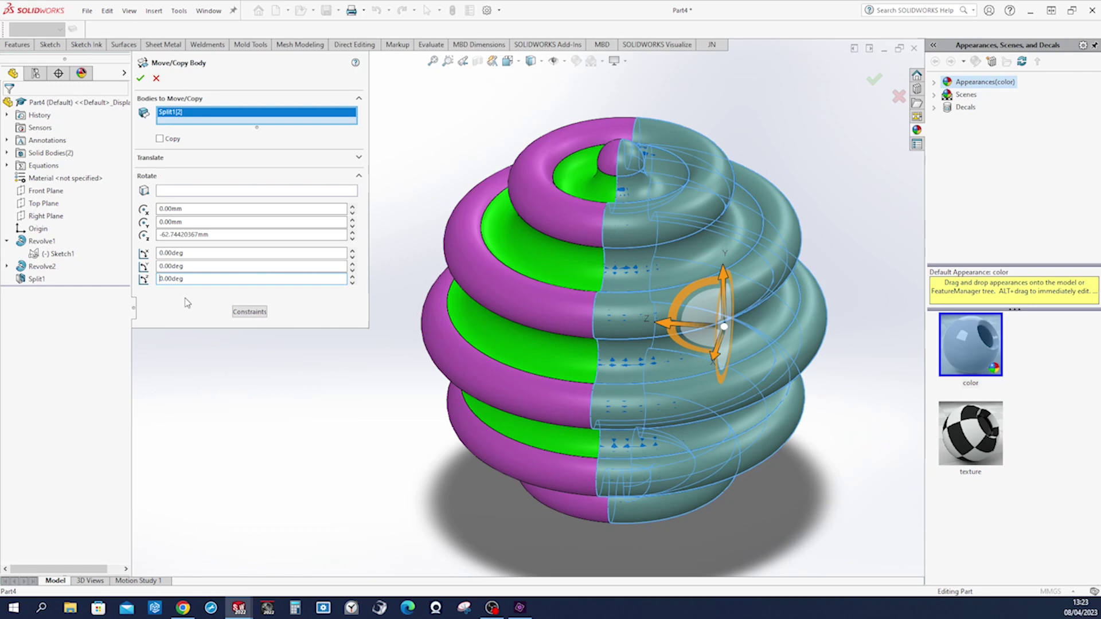
pyautogui.write('9')
pyautogui.press('Tab')
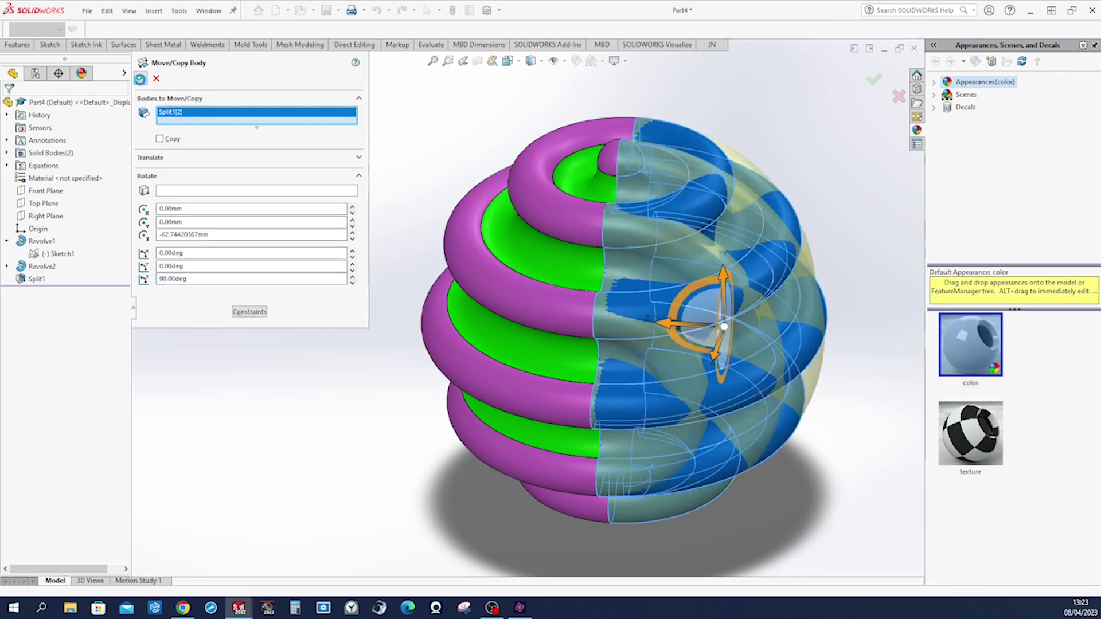
pyautogui.click(140, 79)
pyautogui.click(331, 184)
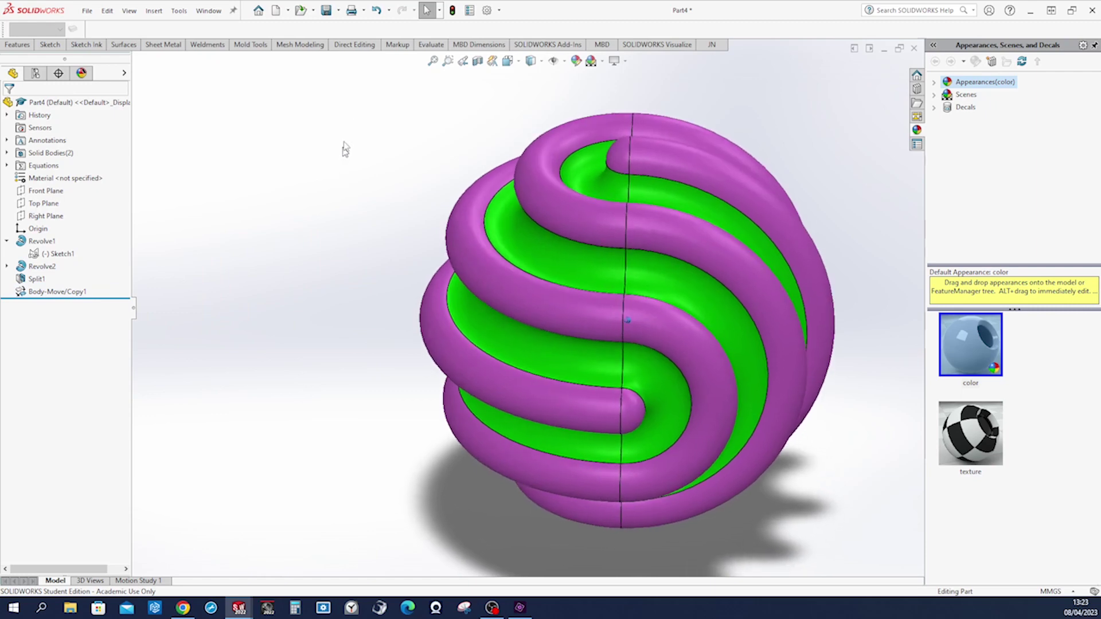
# - Combine the fixed half and the rotated half into one body with the Add operation
pyautogui.click(357, 47)
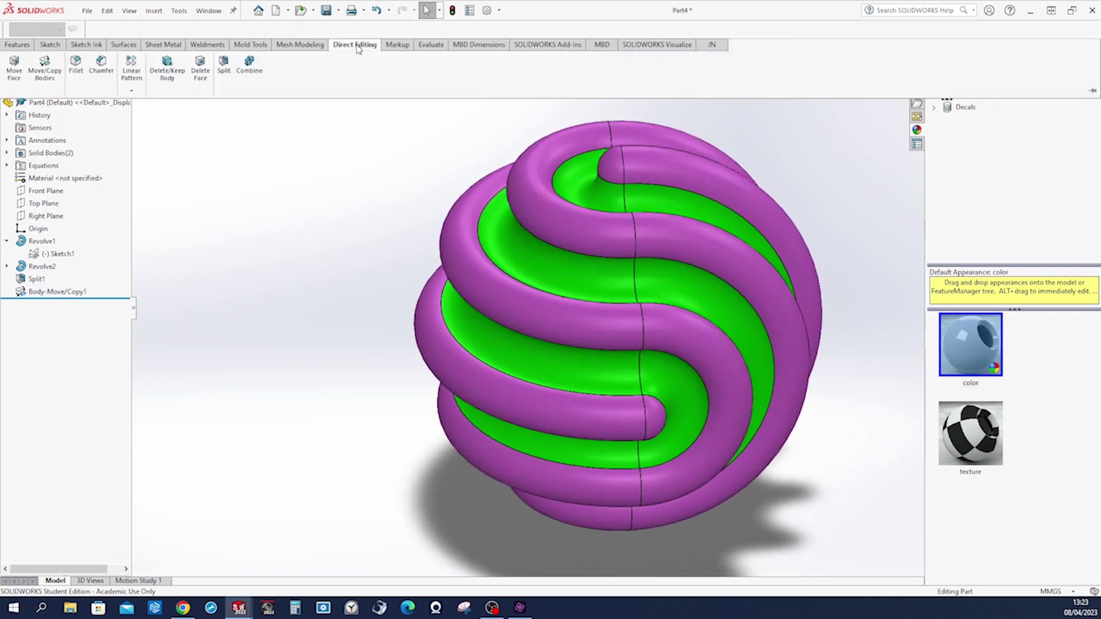
pyautogui.click(249, 63)
pyautogui.click(481, 253)
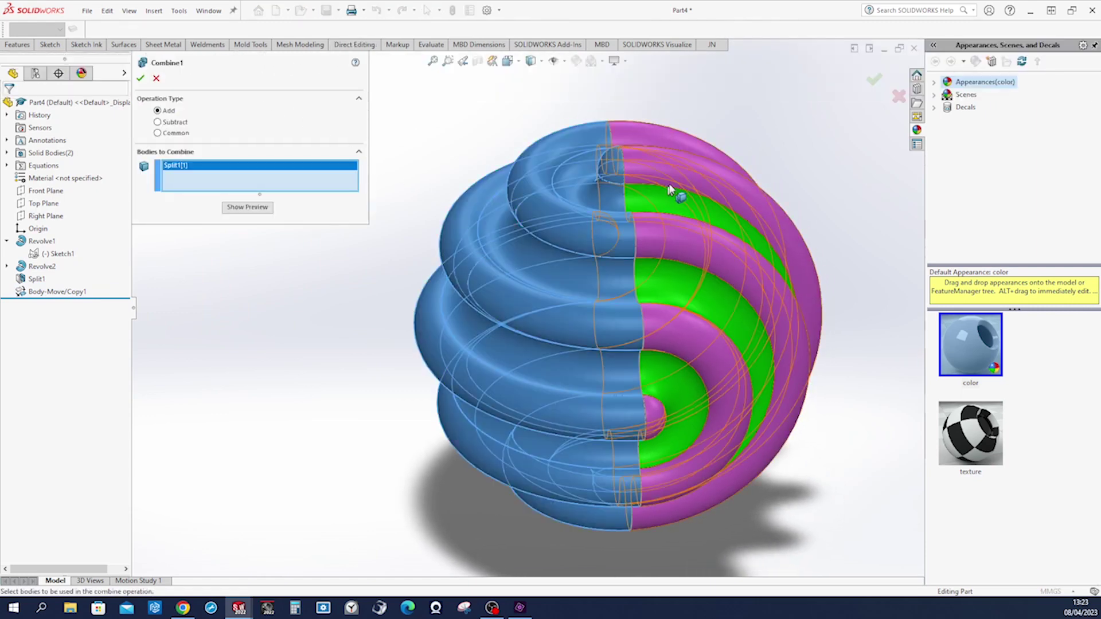
pyautogui.click(687, 178)
pyautogui.click(143, 80)
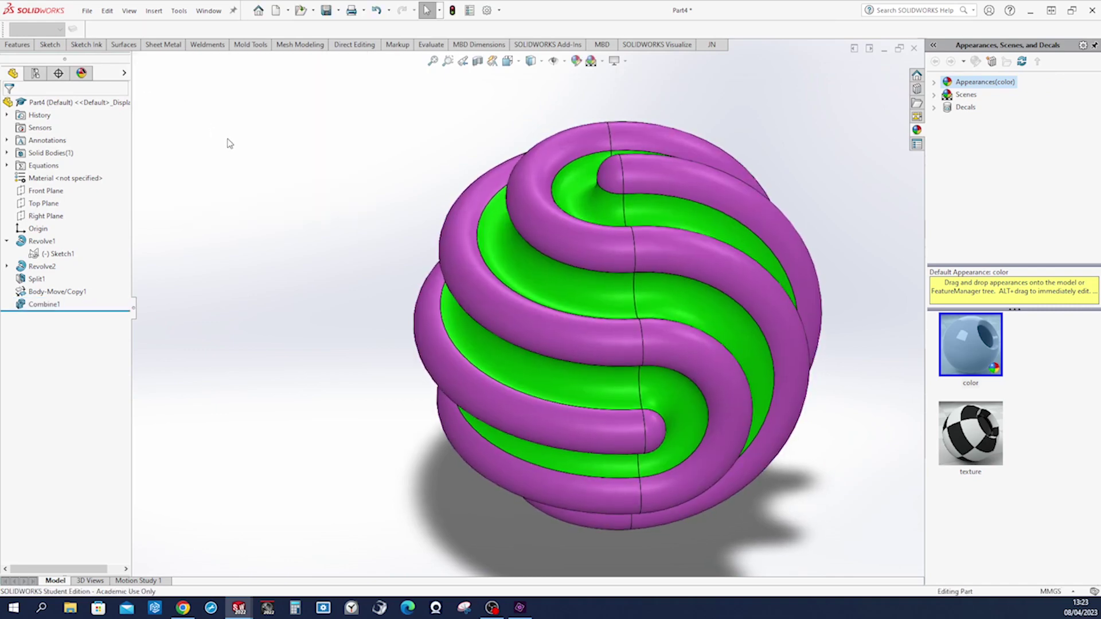
# - Inspect the finished ball in the front, left and top views, ending with an isometric view fitted to the window
pyautogui.hotkey('ctrl', '1')
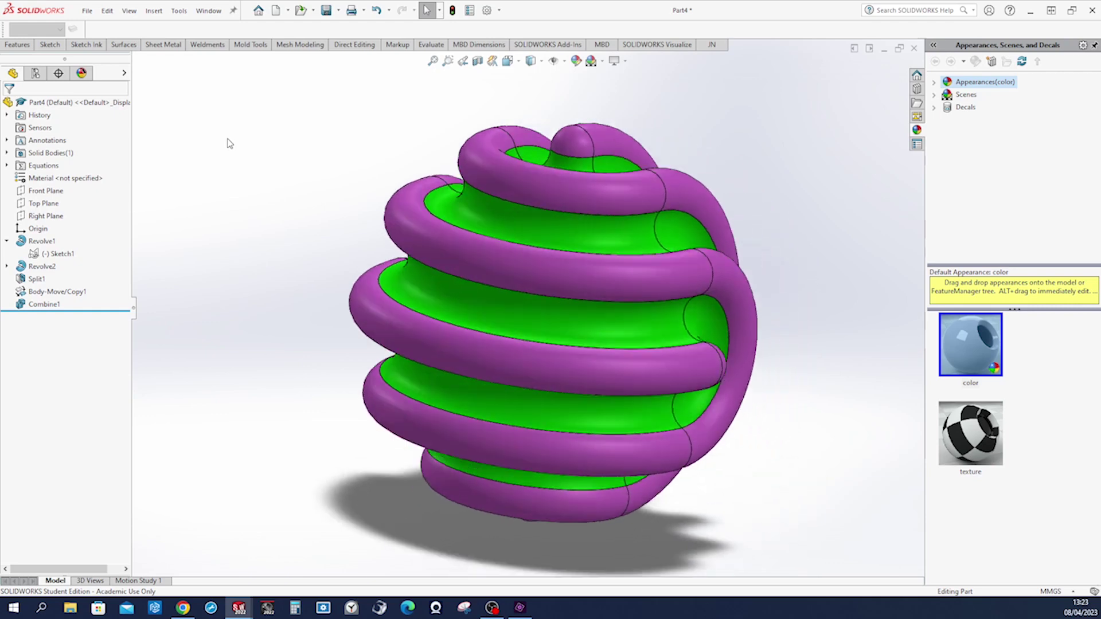
pyautogui.hotkey('ctrl', '3')
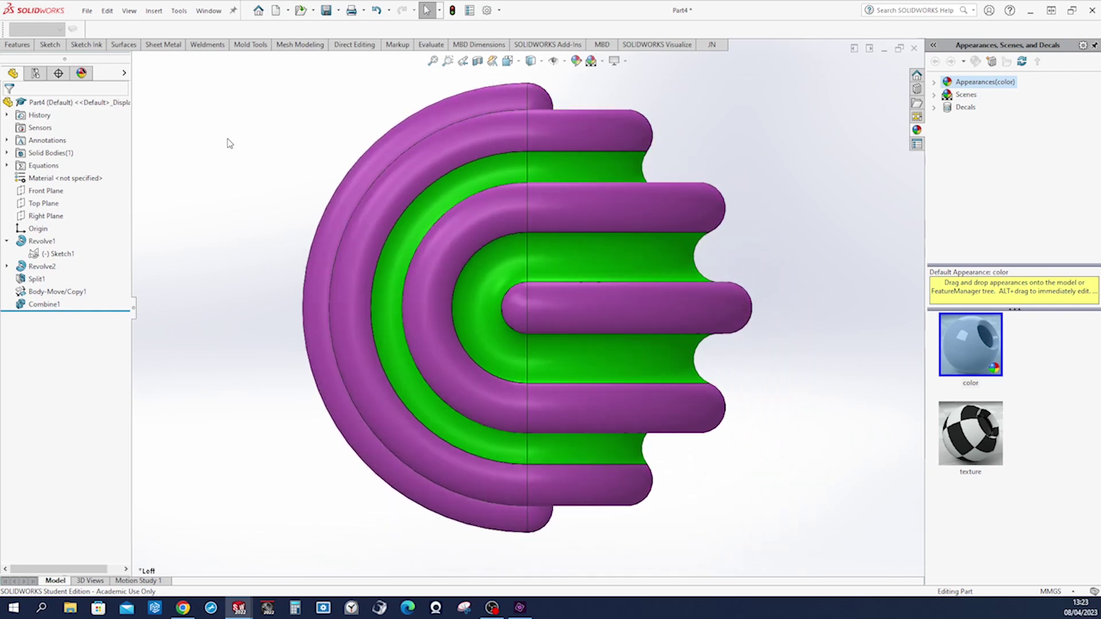
pyautogui.hotkey('ctrl', '5')
pyautogui.hotkey('ctrl', '7')
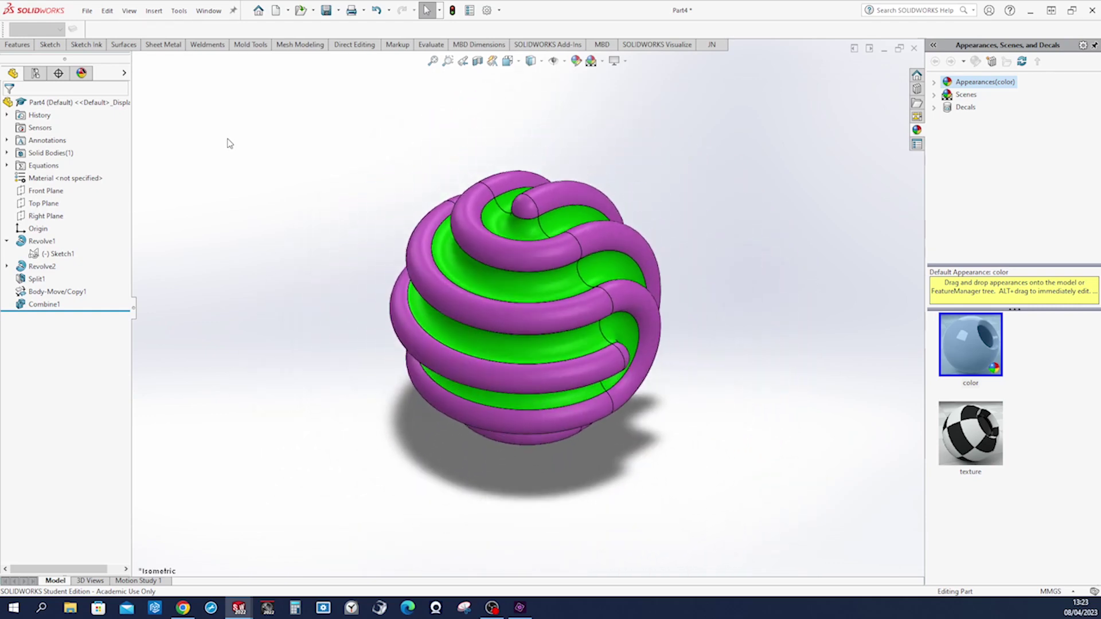
pyautogui.press('f')
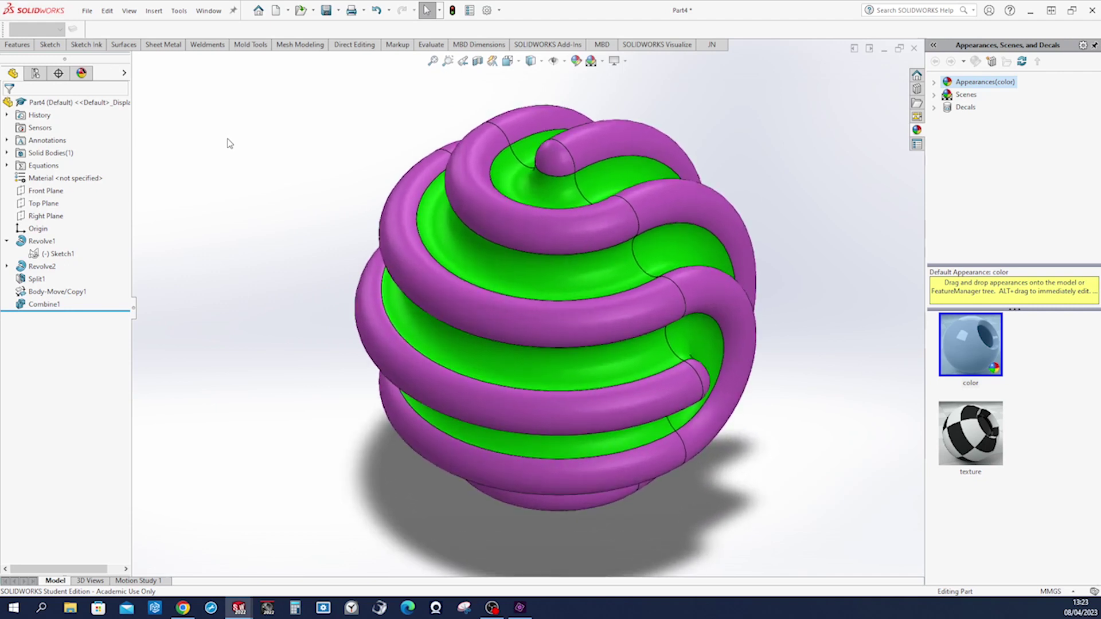